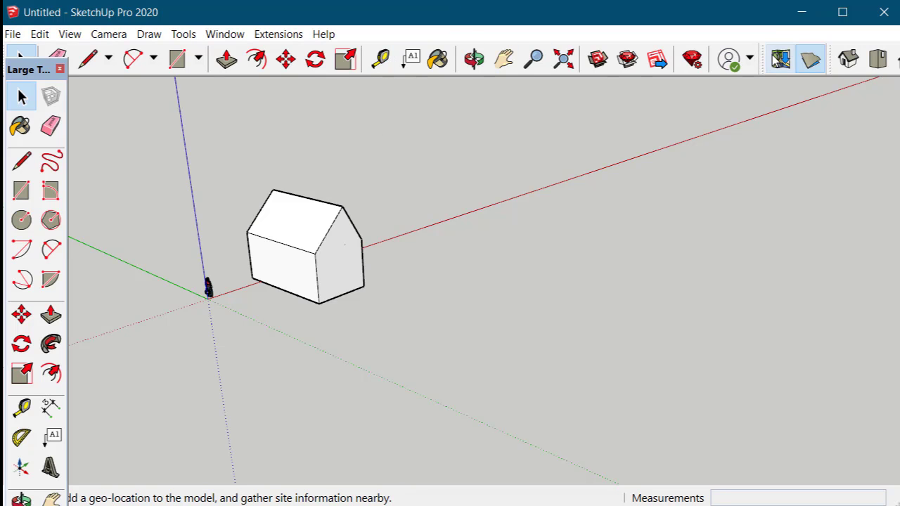
Step: Detach the Location toolbar so it floats over the drawing area, and turn on the Sandbox toolbar
left_click_drag(764, 59, 495, 135)
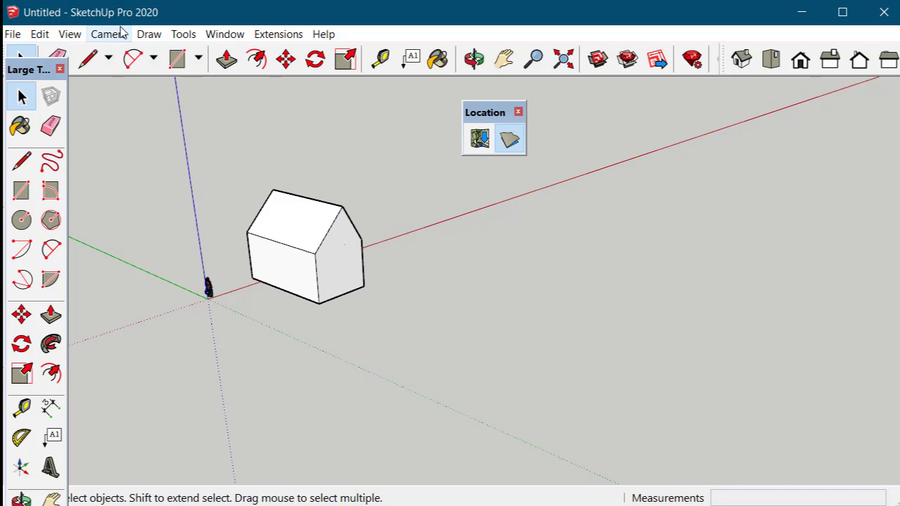
left_click(76, 34)
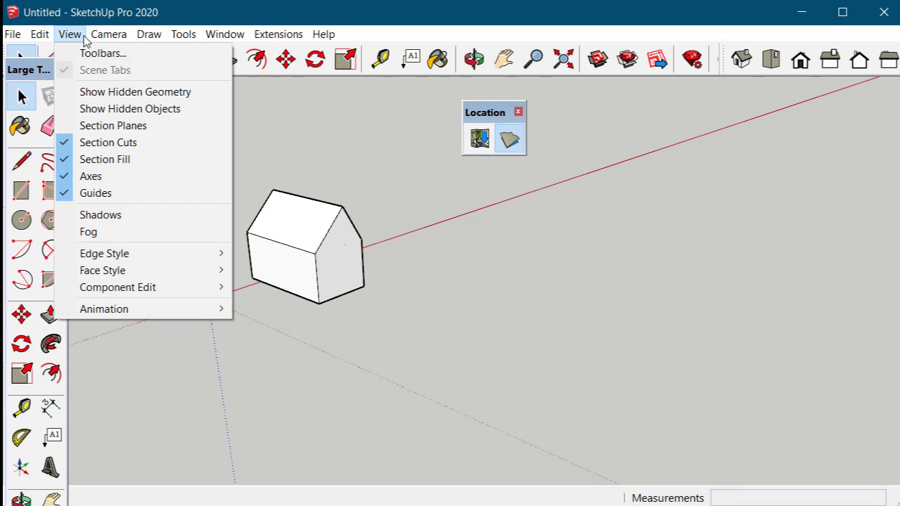
left_click(123, 54)
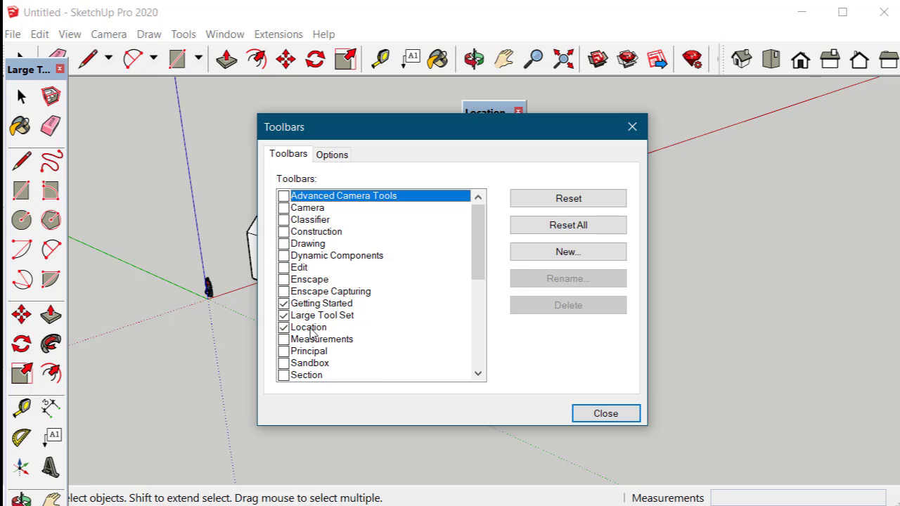
left_click(283, 327)
left_click(284, 328)
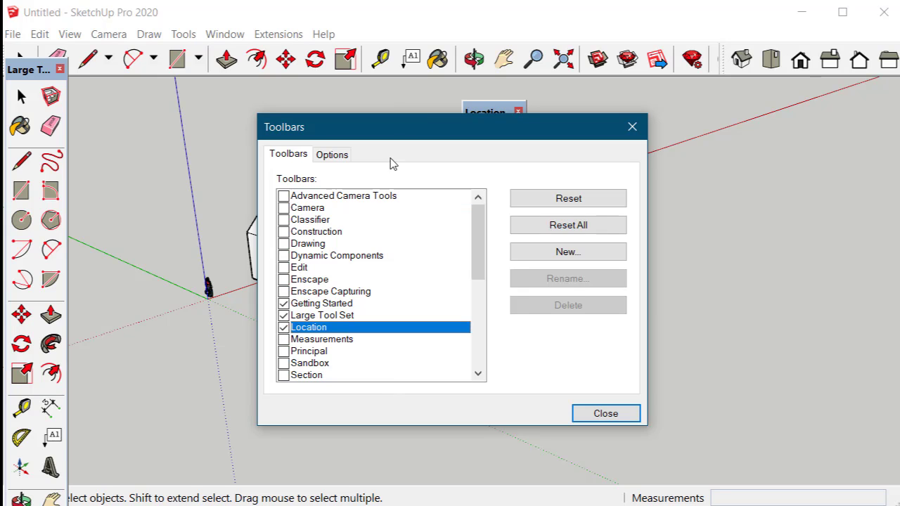
left_click_drag(395, 130, 350, 175)
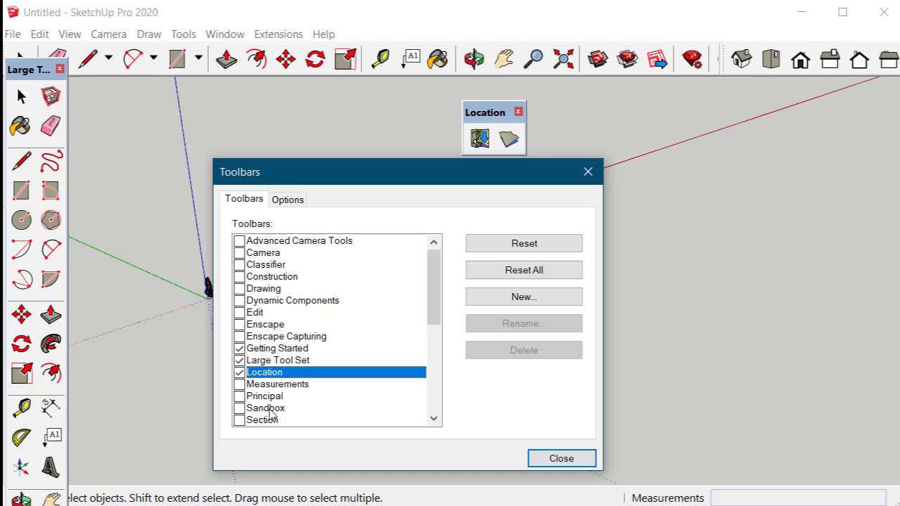
left_click(239, 408)
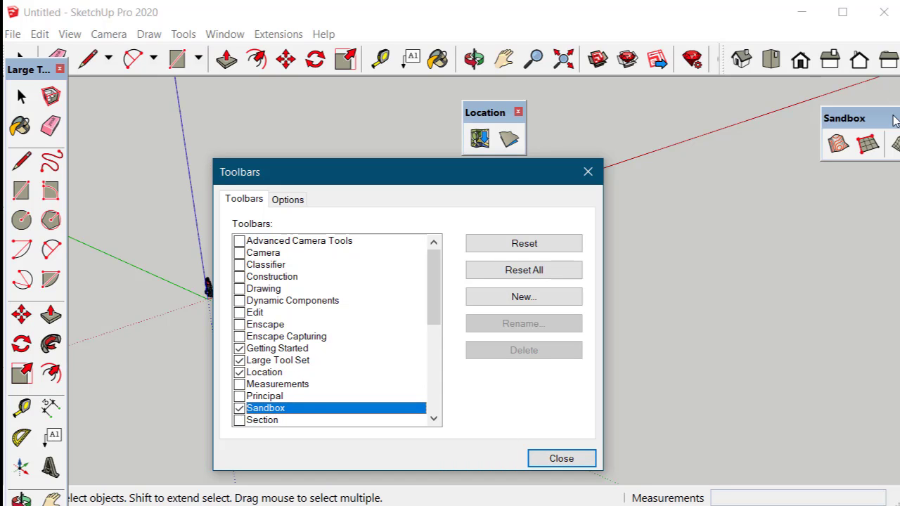
Step: Close the toolbar list and arrange the floating Location and Sandbox toolbars side by side
left_click_drag(895, 121, 766, 124)
left_click(547, 465)
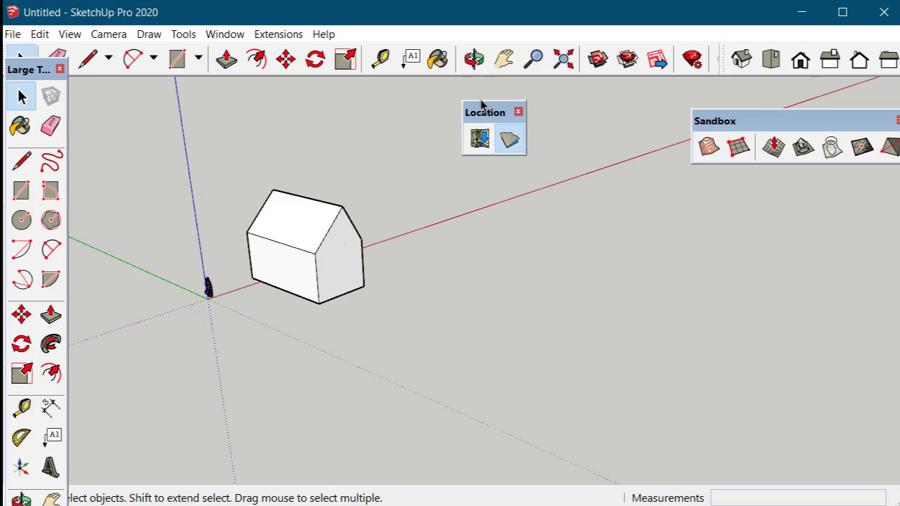
left_click_drag(484, 112, 527, 85)
left_click_drag(707, 122, 614, 82)
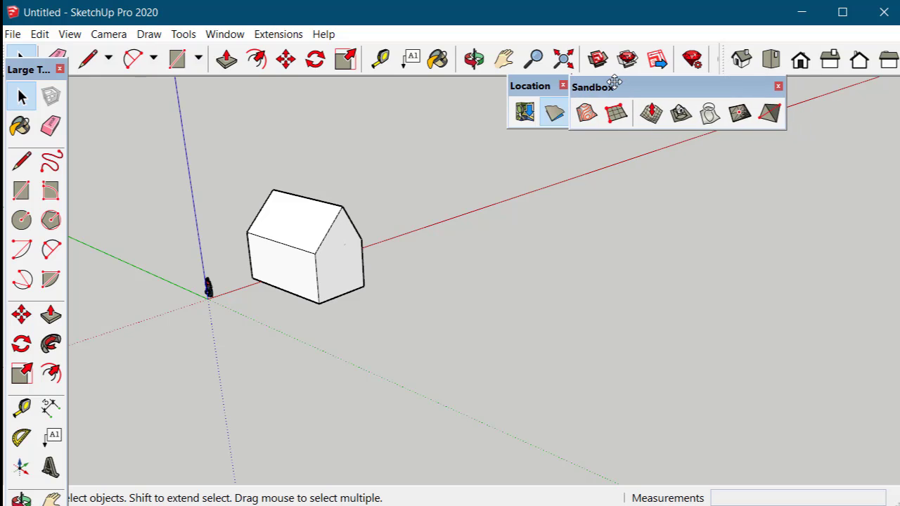
Step: Add a geo-location by importing a reduced map region of the woodland between the road and the neighbouring houses at zoom level 18
scroll(322, 292, "up", 1)
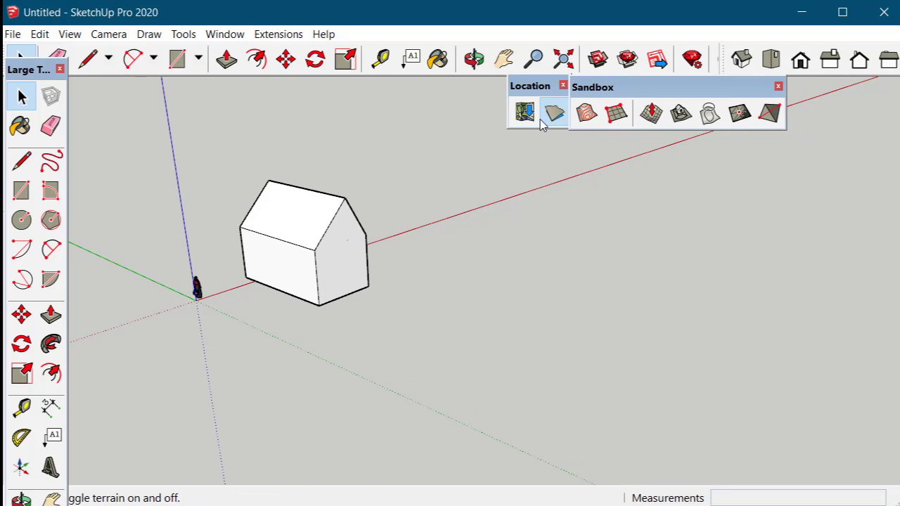
left_click(532, 116)
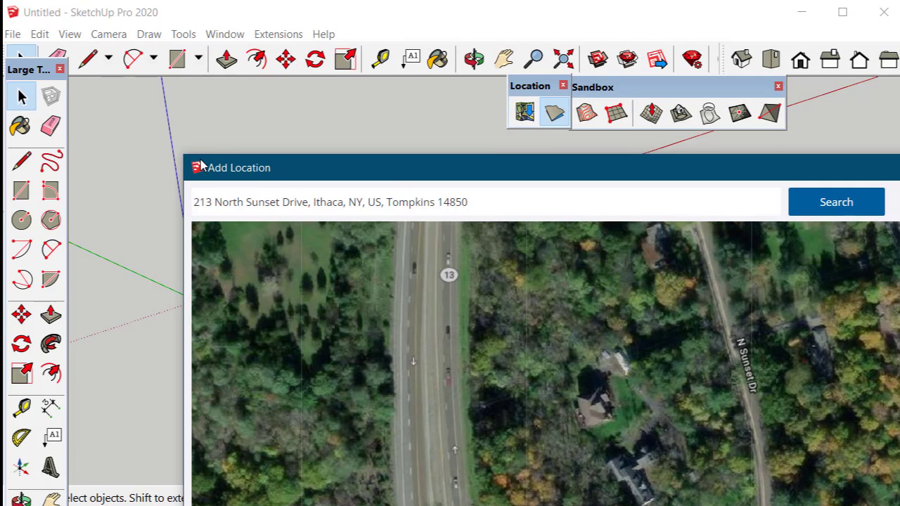
left_click_drag(234, 161, 640, 468)
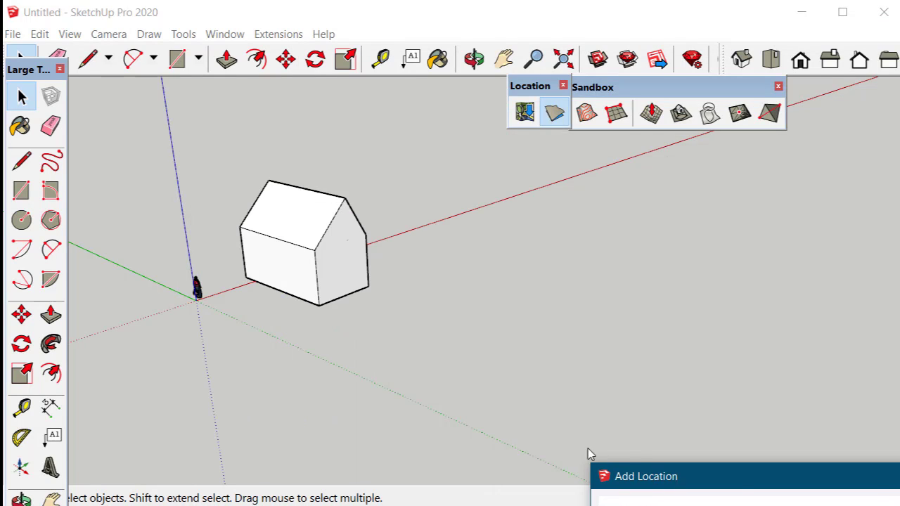
left_click_drag(588, 448, 223, 101)
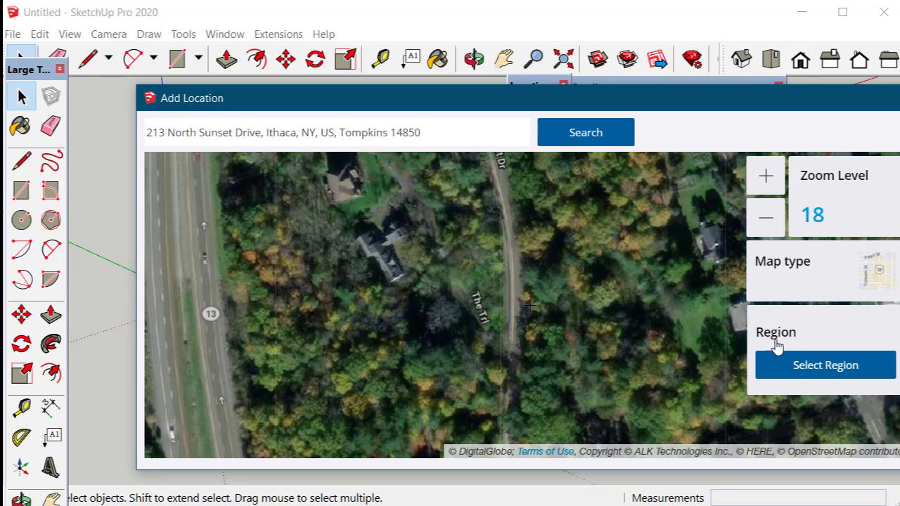
left_click(794, 366)
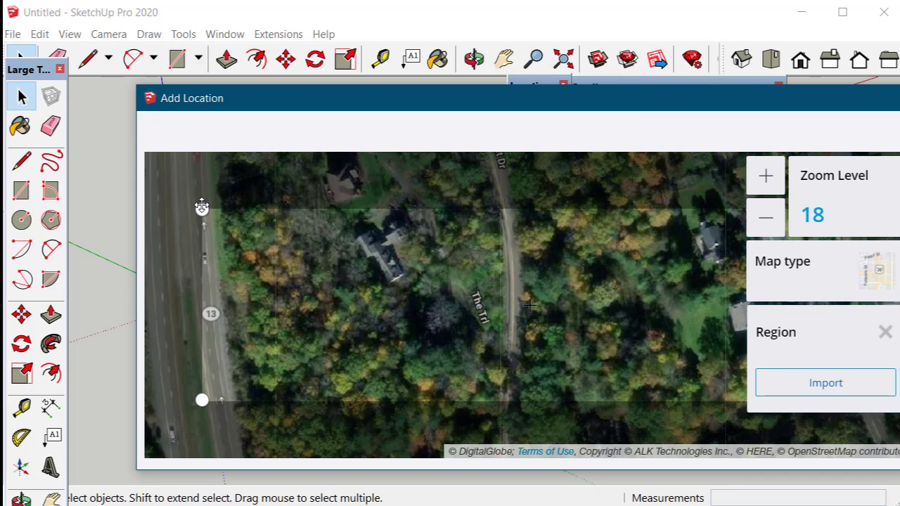
left_click_drag(203, 210, 414, 199)
left_click_drag(463, 244, 465, 296)
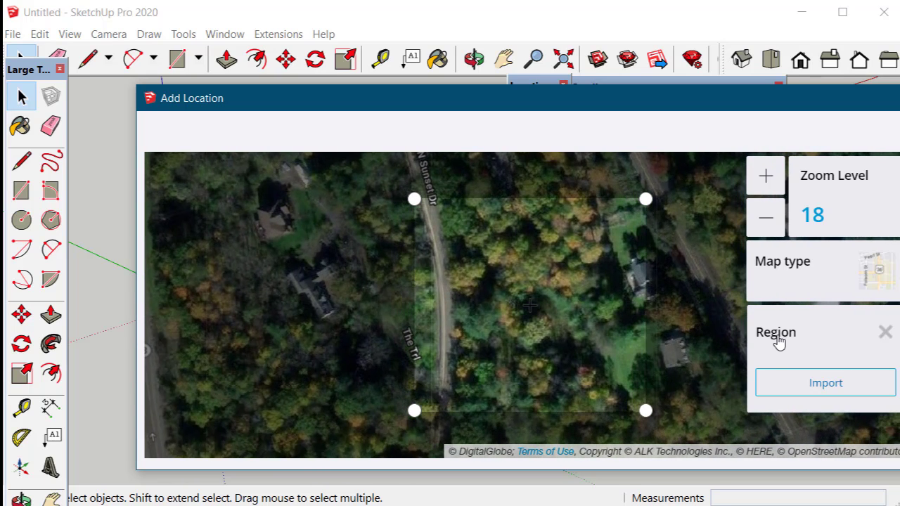
left_click(827, 383)
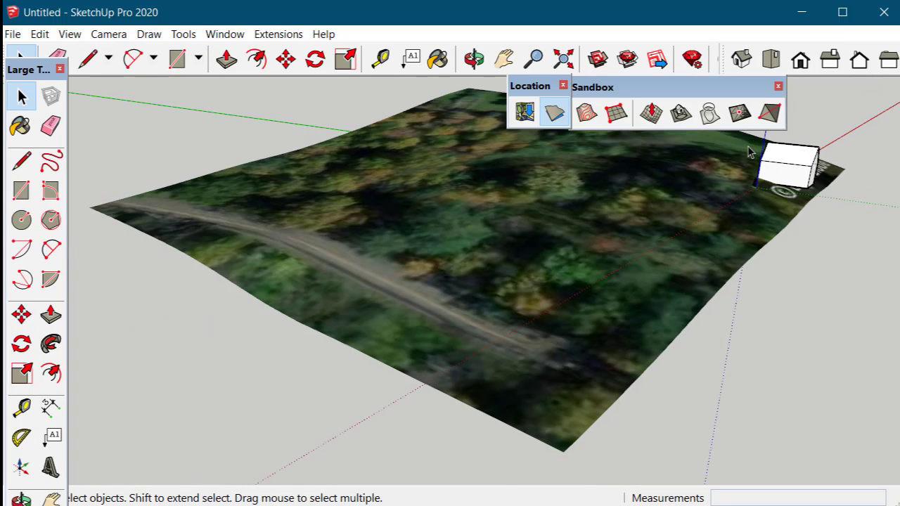
Step: Toggle the imported terrain display off and back on
scroll(681, 187, "up", 2)
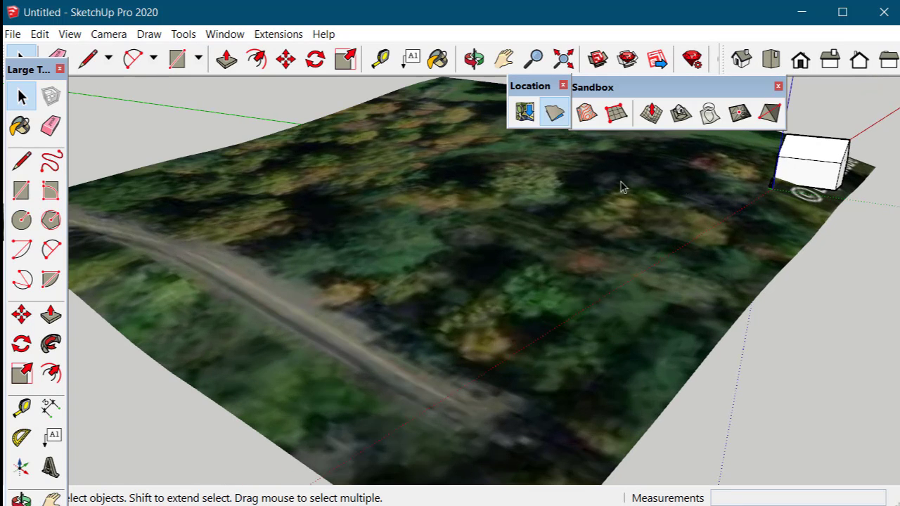
left_click(559, 118)
left_click(559, 118)
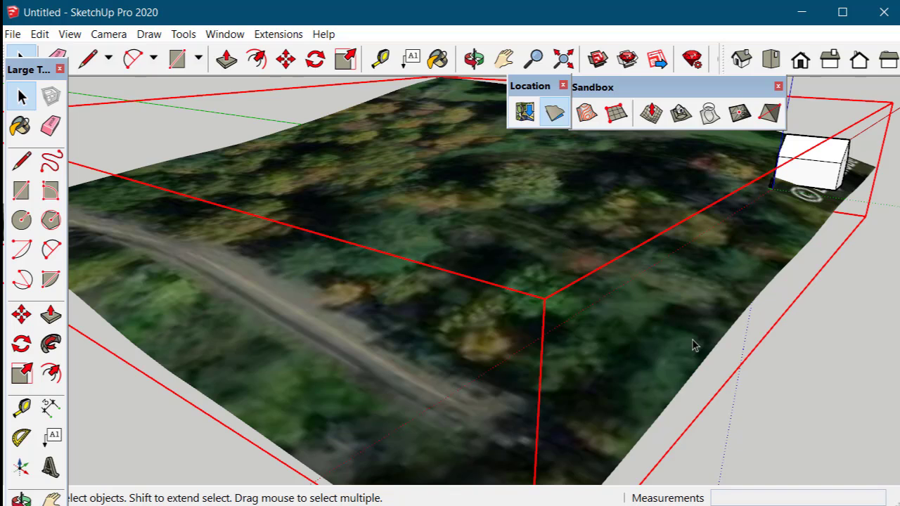
Step: Unlock the imported terrain group and clear the selection
left_click(814, 353)
left_click(702, 300)
right_click(701, 300)
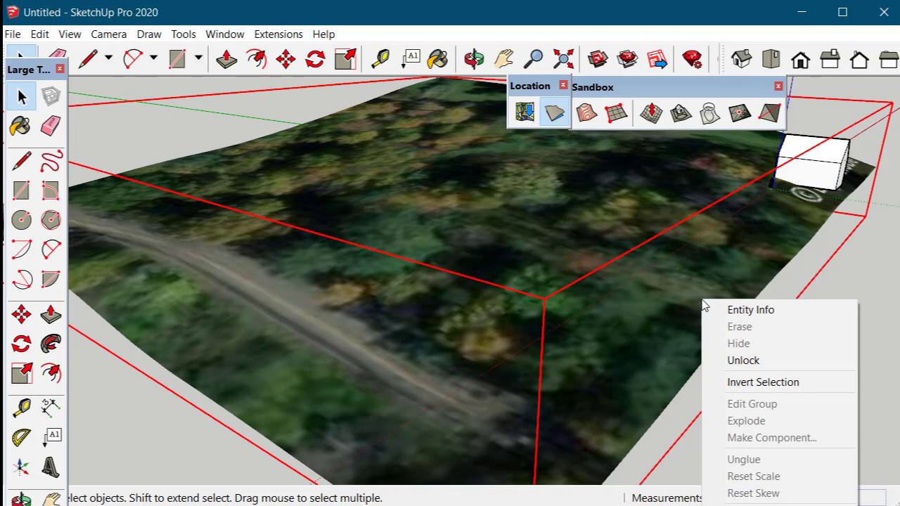
left_click(783, 360)
left_click(783, 345)
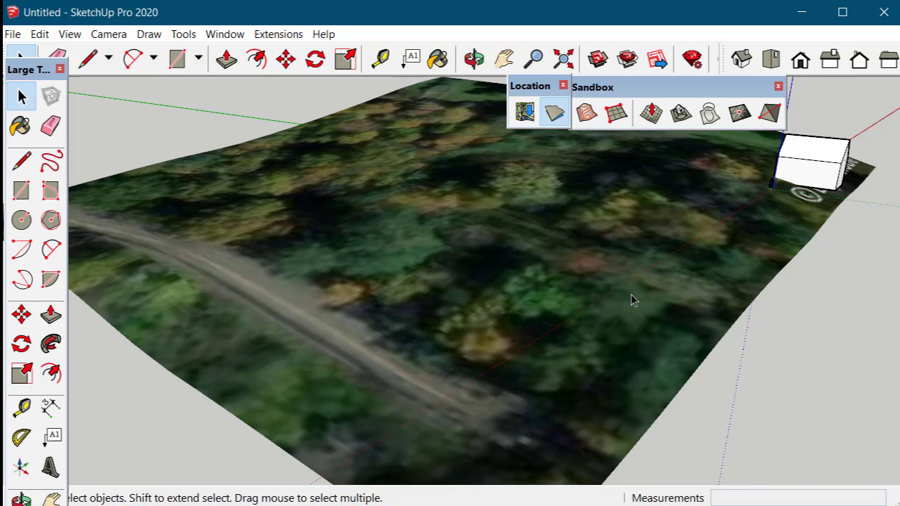
Step: Open the terrain group to inspect its mesh and editing options, and leave the group with nothing selected
left_click(631, 295)
double_click(631, 295)
right_click(631, 296)
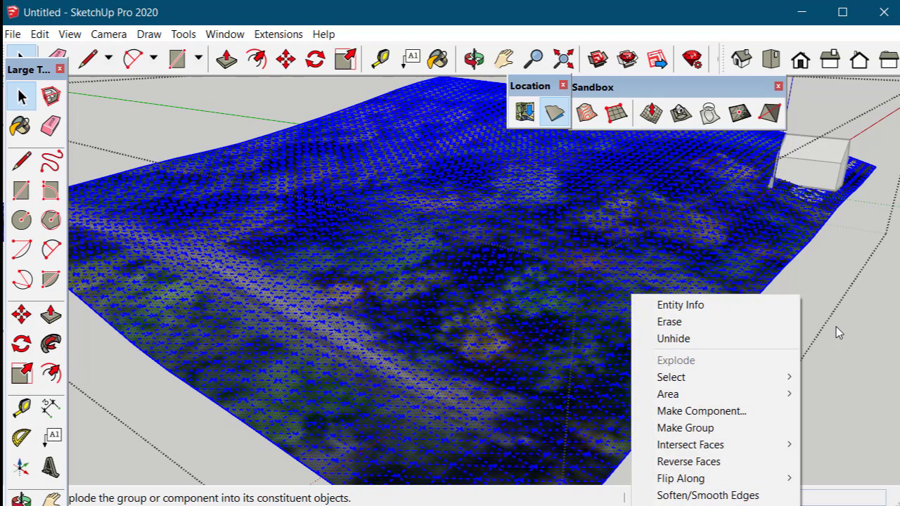
left_click(837, 333)
scroll(734, 322, "down", 1)
left_click(652, 285)
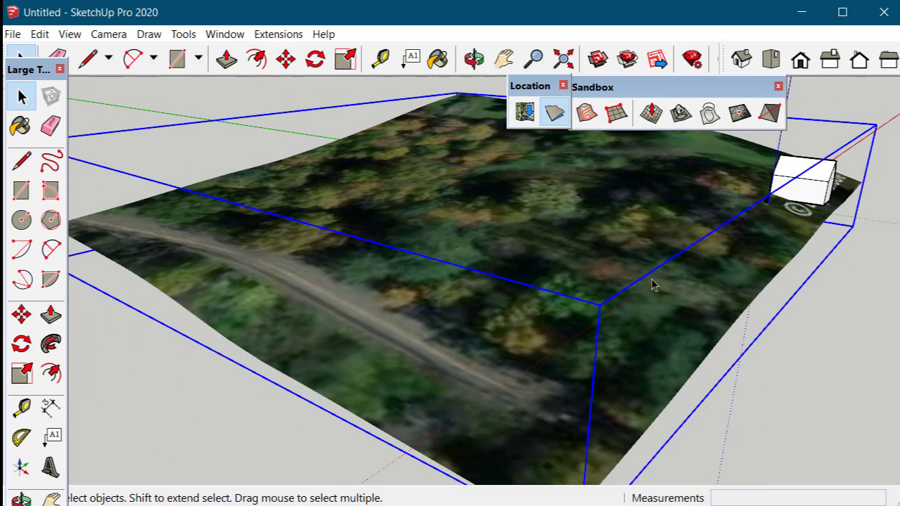
left_click(759, 323)
Step: Try to create a sandbox from contours with nothing selected
scroll(755, 313, "down", 2)
middle_click_drag(755, 313, 322, 284)
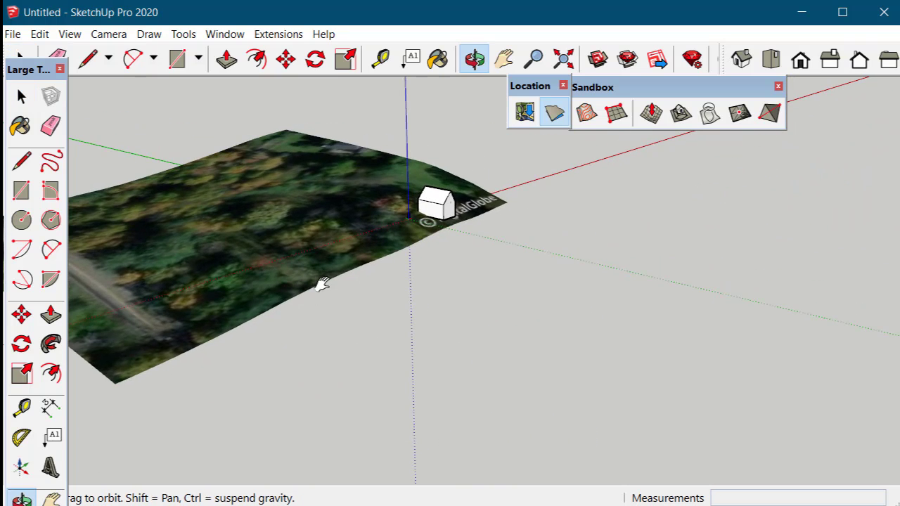
left_click(586, 114)
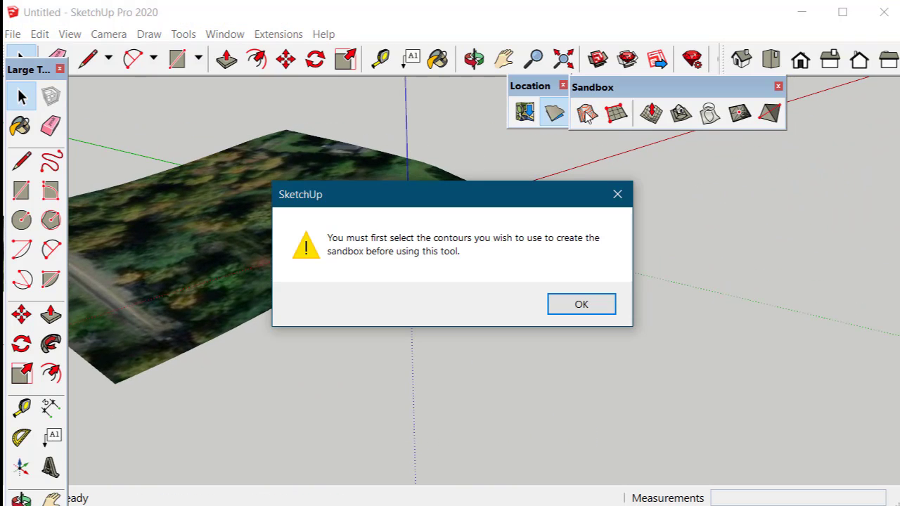
left_click(580, 304)
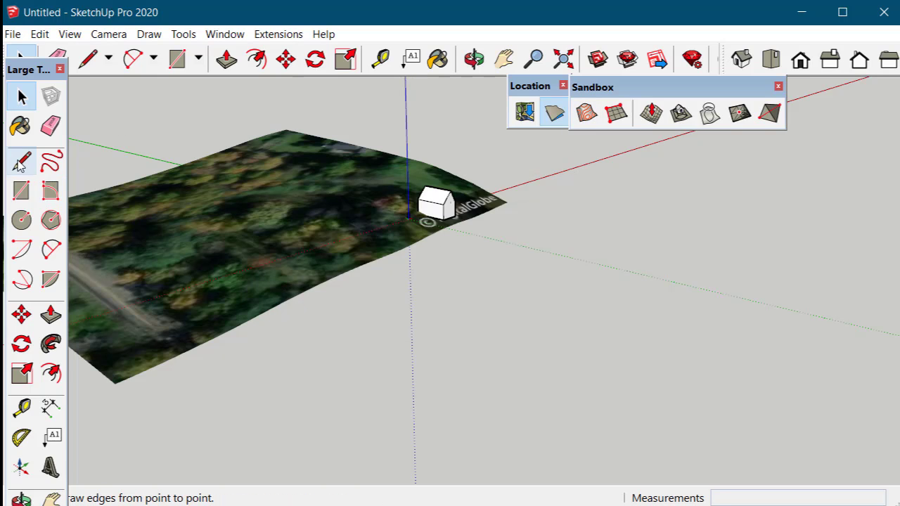
Step: Draw three freehand contour lines on the ground beside the terrain and raise the one farthest from it about 18.5 feet
left_click(51, 161)
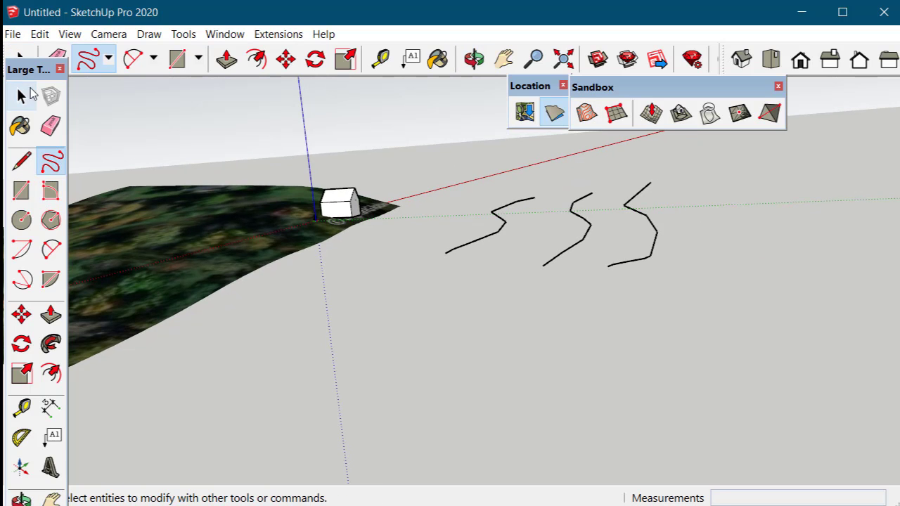
left_click(21, 97)
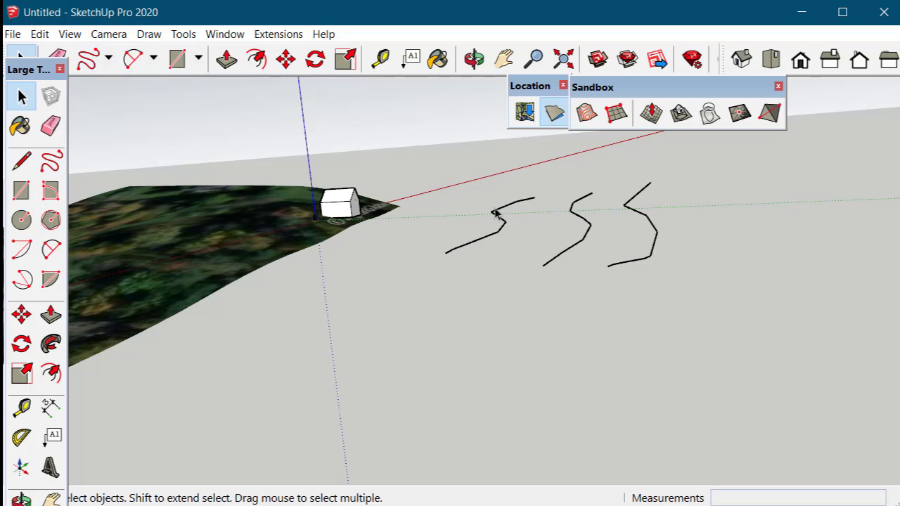
left_click(21, 316)
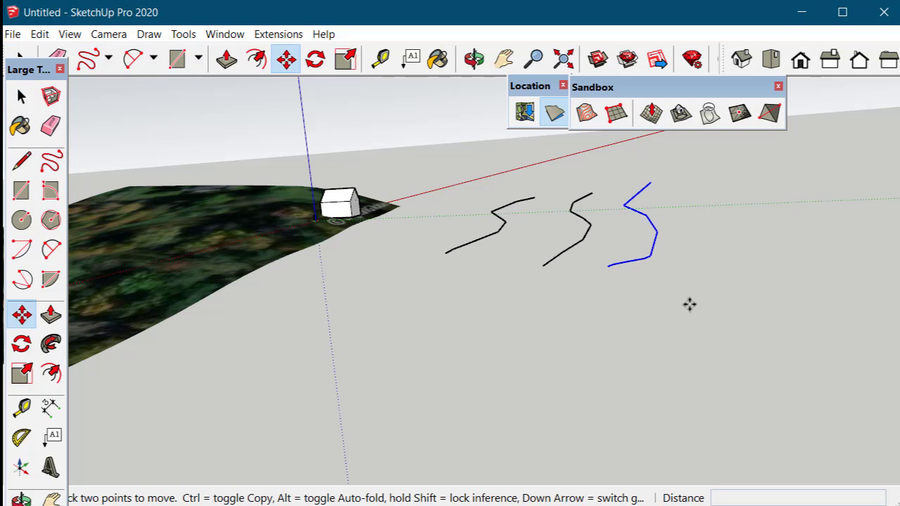
left_click(710, 304)
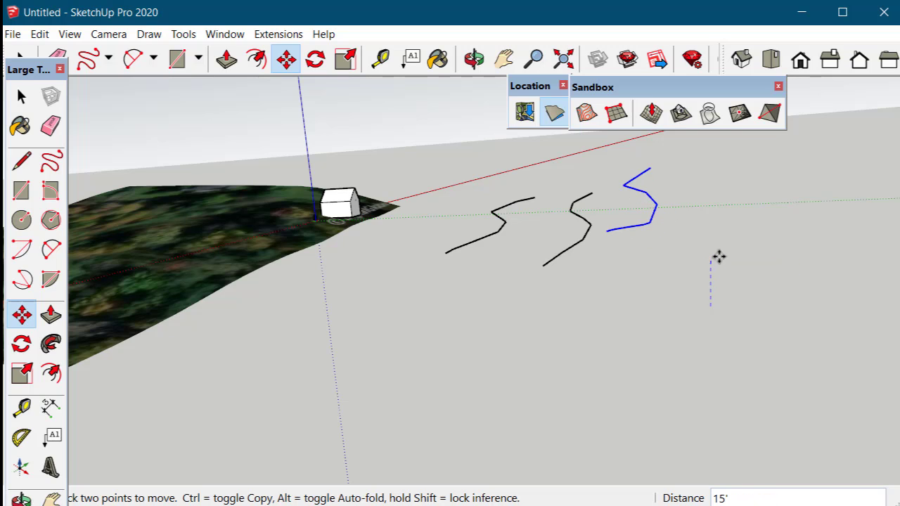
left_click(637, 255)
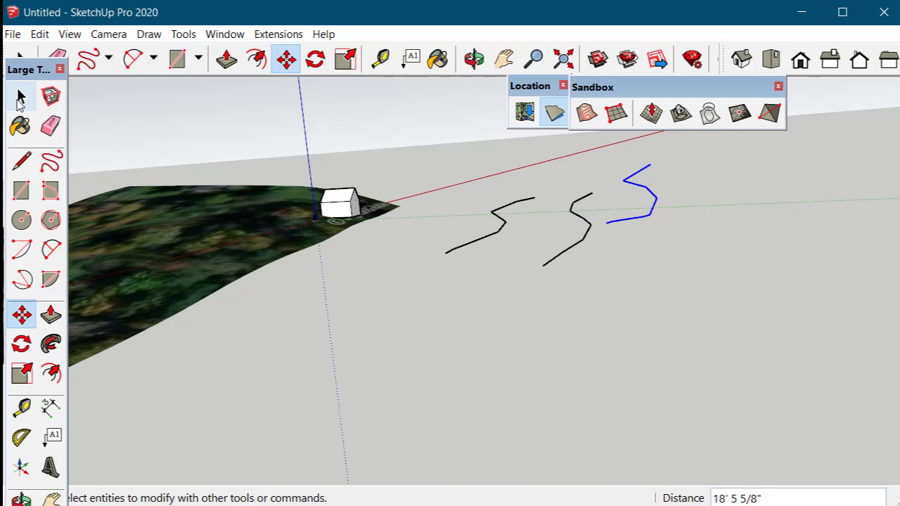
Step: Raise the middle contour line vertically about 15 feet
left_click(21, 97)
left_click(560, 254)
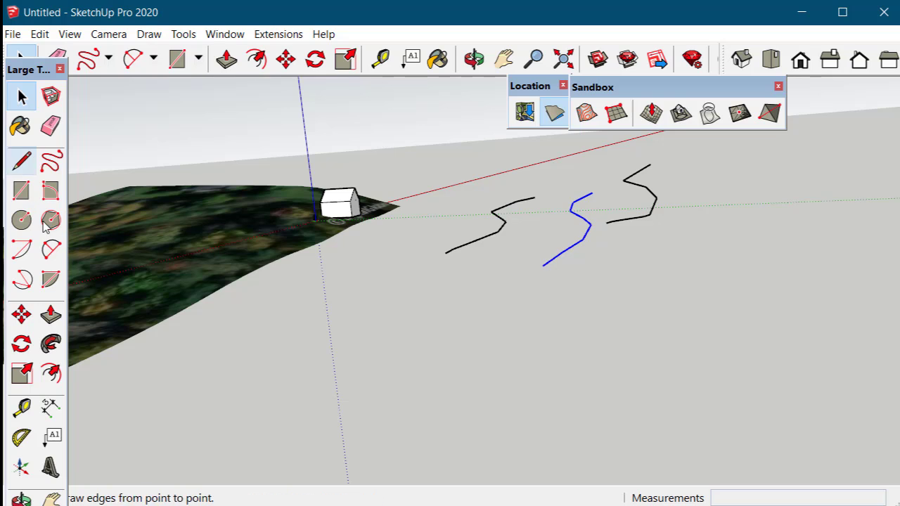
left_click(21, 315)
left_click(612, 323)
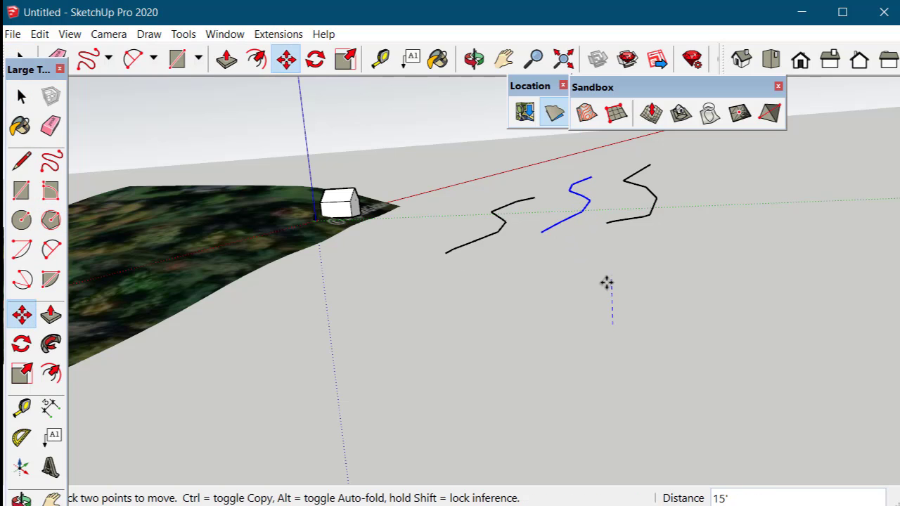
left_click(607, 283)
Step: Create a sandbox surface from the three contour lines
left_click_drag(441, 161, 684, 288)
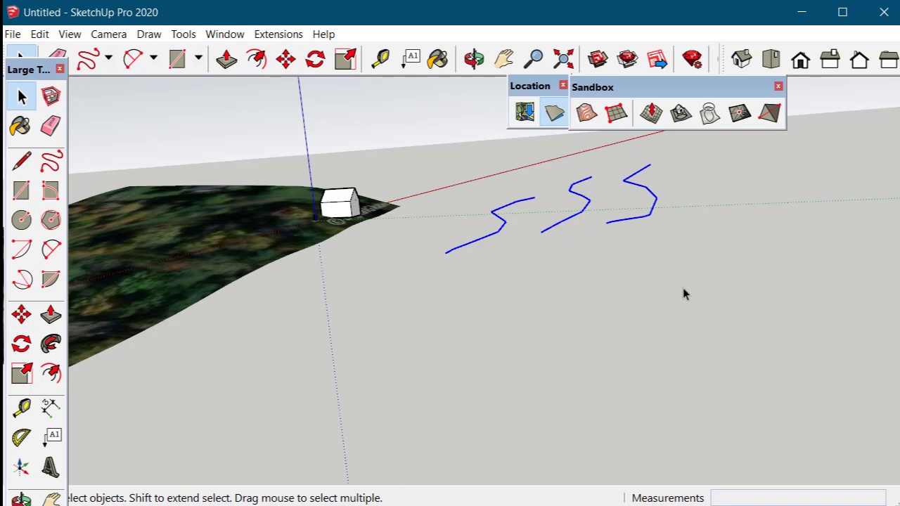
left_click(588, 113)
scroll(617, 290, "up", 3)
middle_click_drag(568, 295, 625, 256)
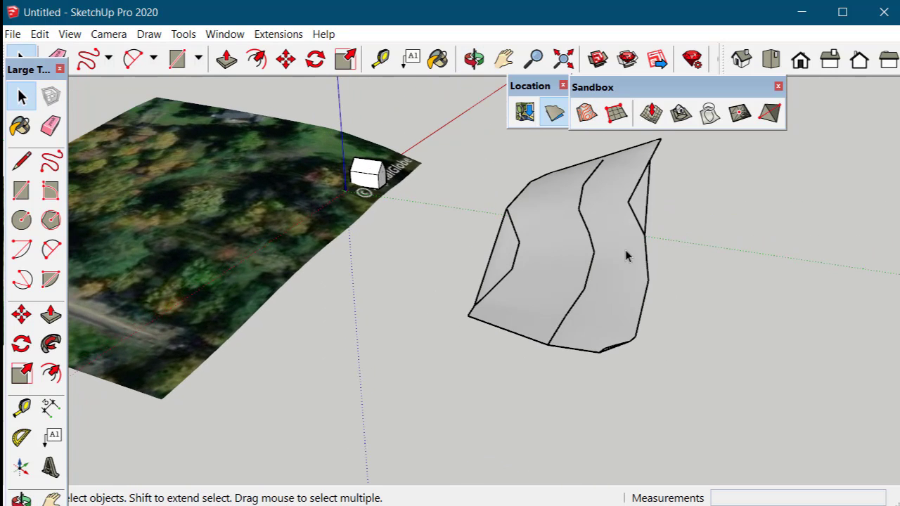
Step: Create a flat sandbox grid from scratch with 10' spacing, about 485 feet long, beside the contour surface
left_click(615, 113)
middle_click_drag(619, 155, 486, 173)
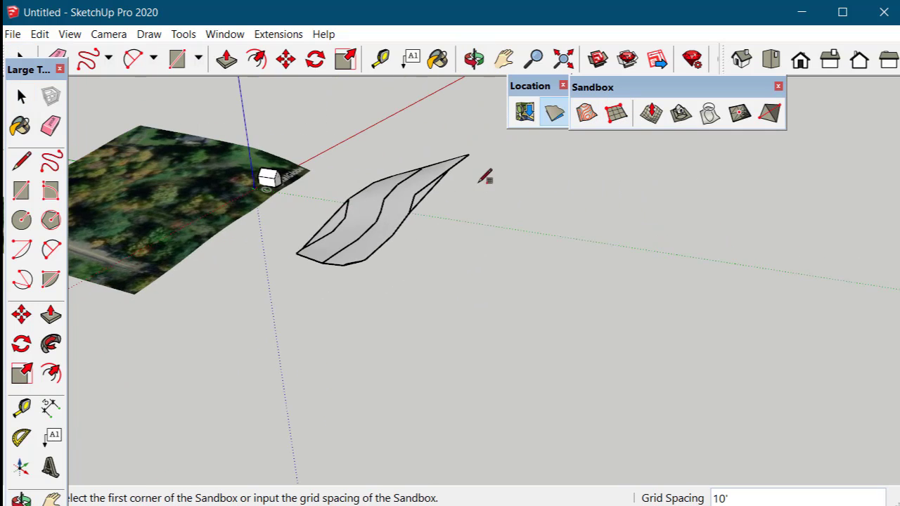
left_click(478, 181)
left_click(798, 213)
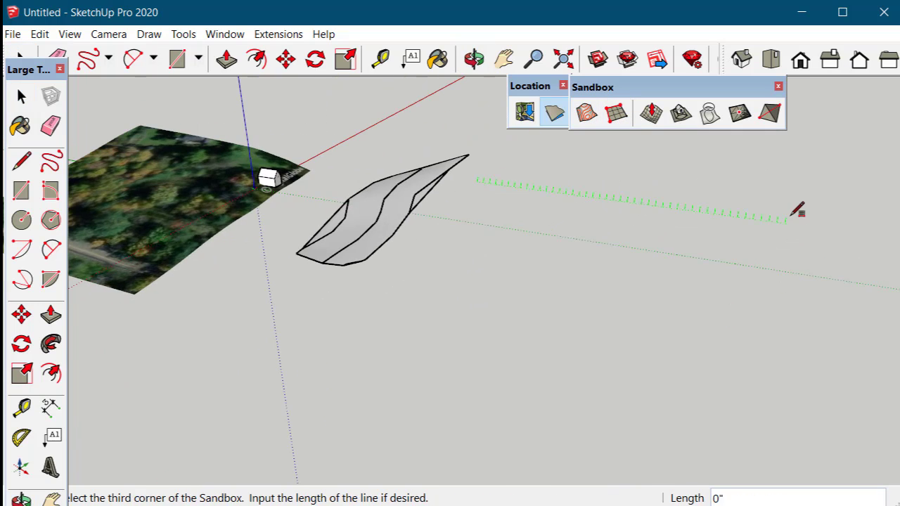
left_click(655, 433)
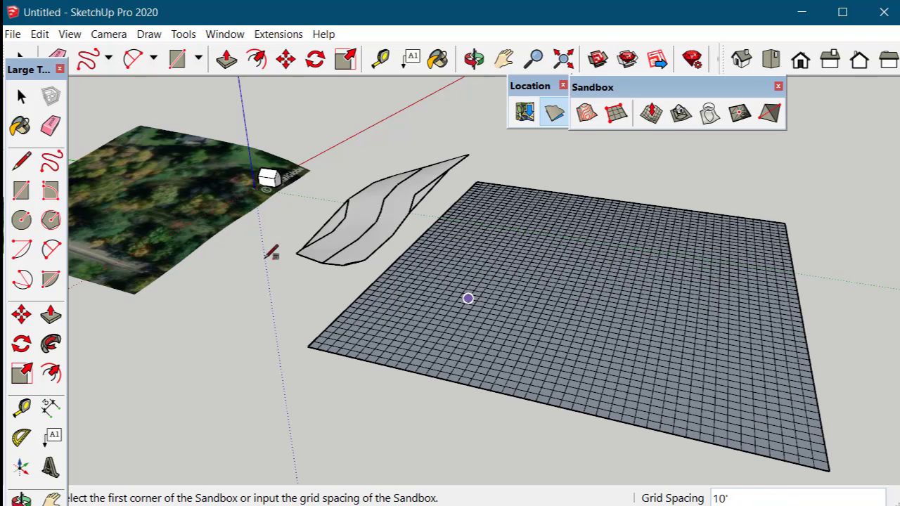
Step: Open the grid group and use Smoove with a 40' radius to raise a steep hill near its front corner
key("space")
left_click(453, 339)
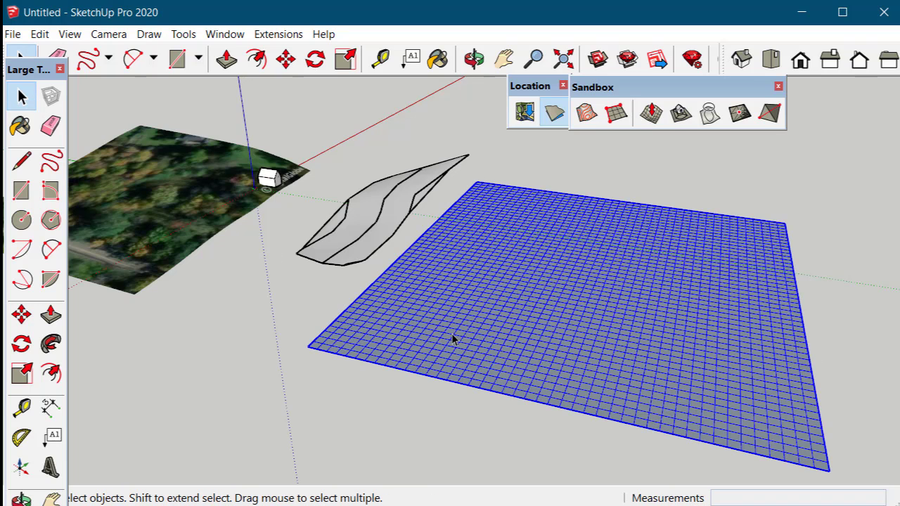
double_click(452, 339)
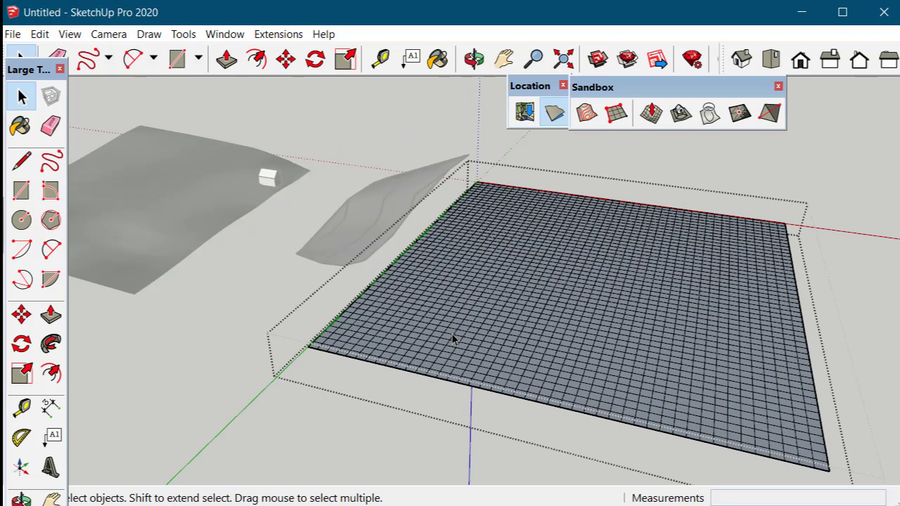
left_click(651, 112)
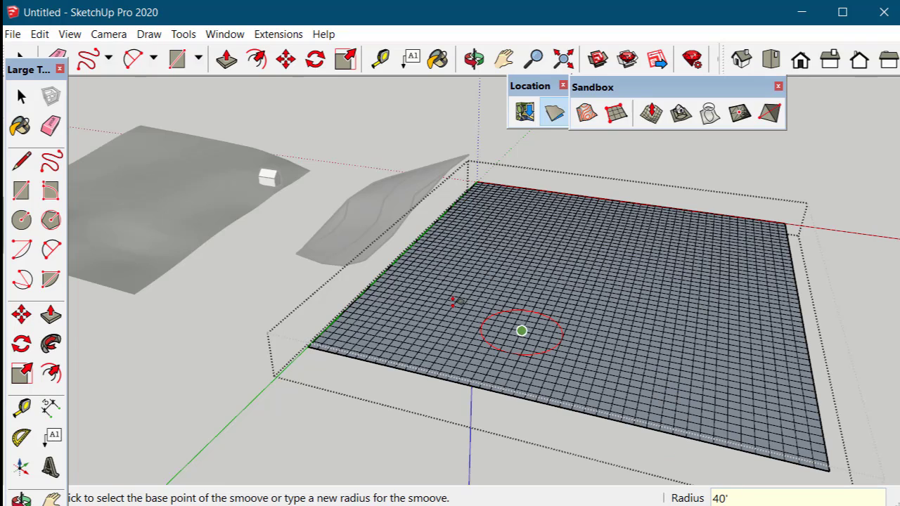
left_click(405, 302)
key("Escape")
left_click(444, 345)
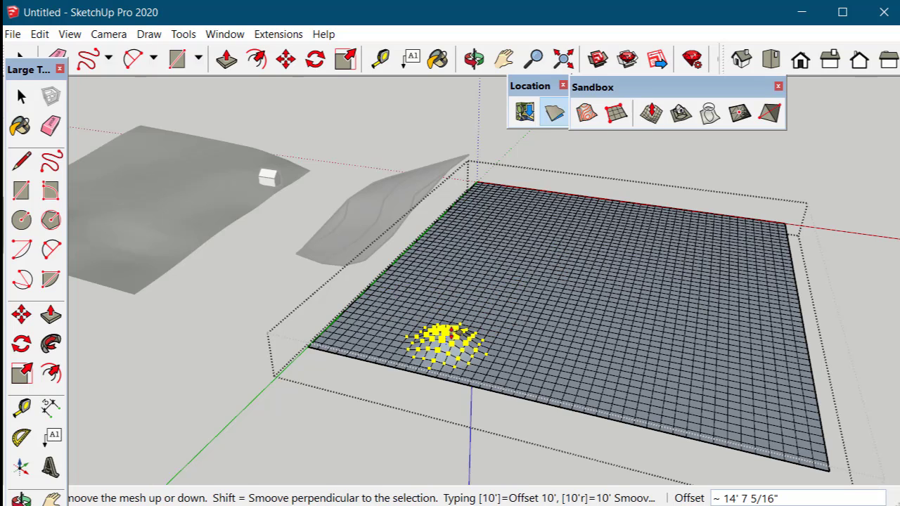
left_click(450, 311)
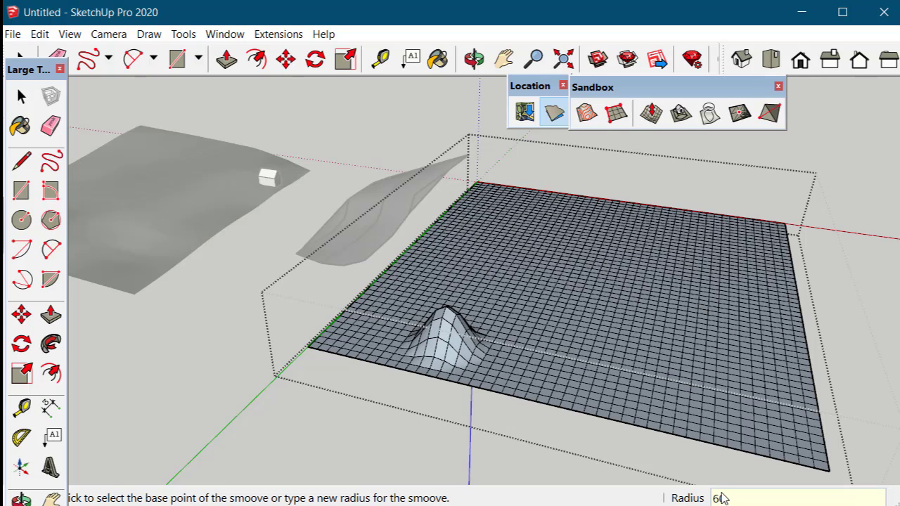
Step: Set the Smoove radius to 60' and push a hollow beside the first hill, reshaping the ground just behind it
left_click(571, 343)
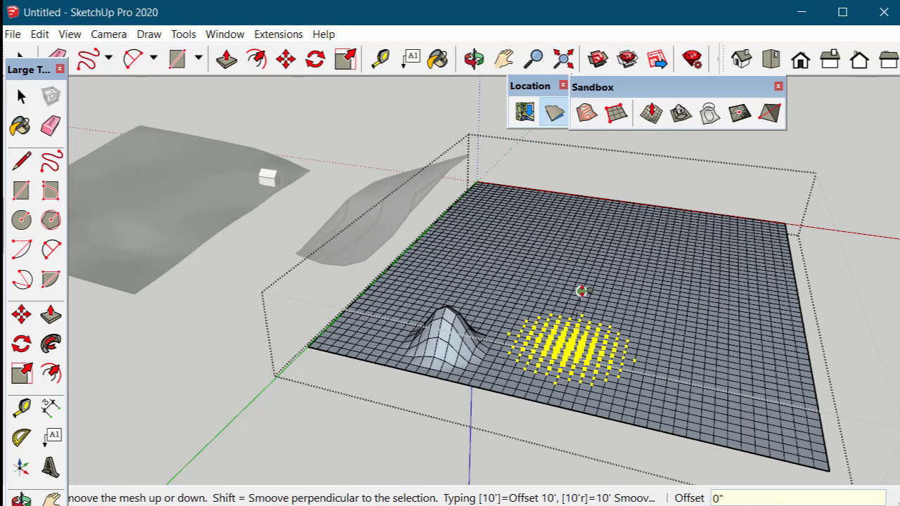
left_click(566, 371)
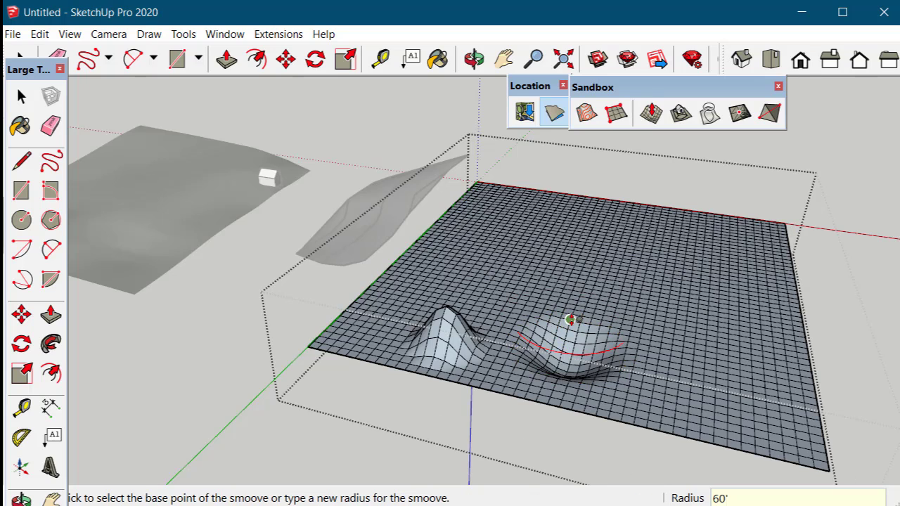
left_click(571, 320)
left_click(598, 305)
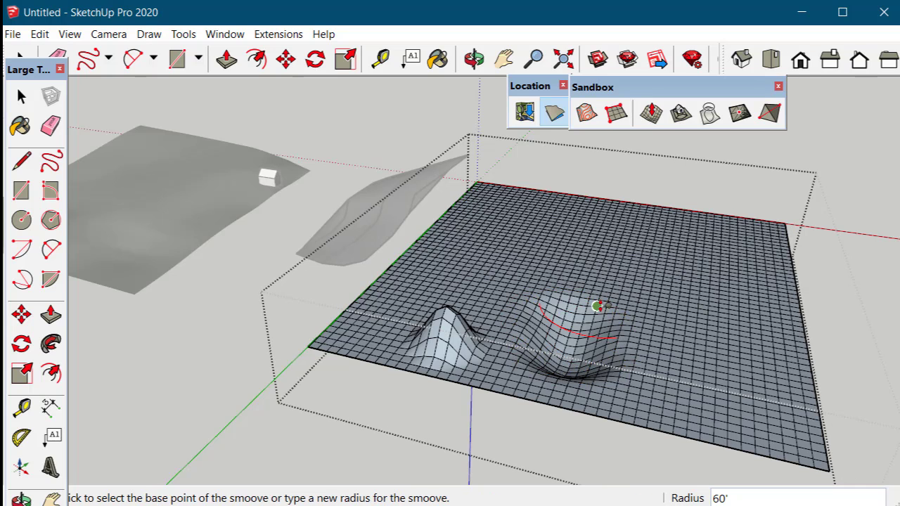
left_click(598, 305)
left_click(615, 281)
Step: Raise two more hills behind the hollow with Smoove, the last one by about 26 feet
left_click(646, 261)
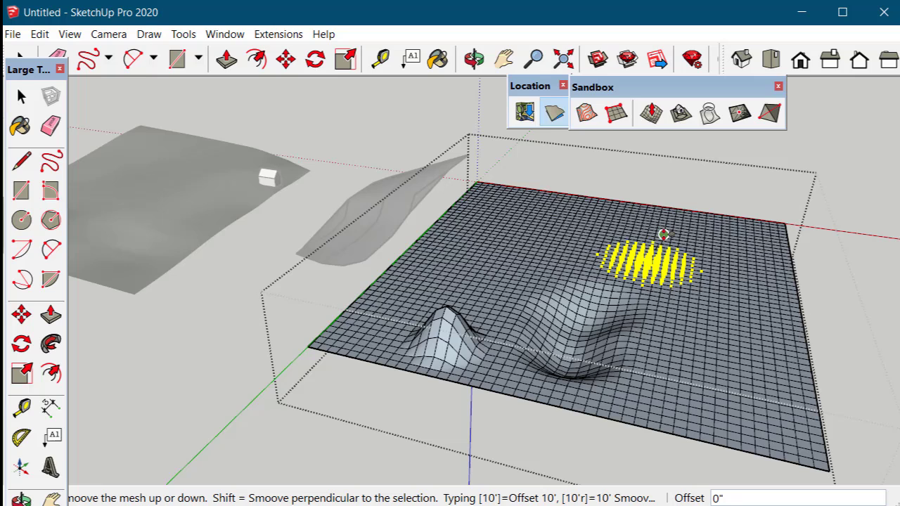
left_click(644, 219)
left_click(692, 268)
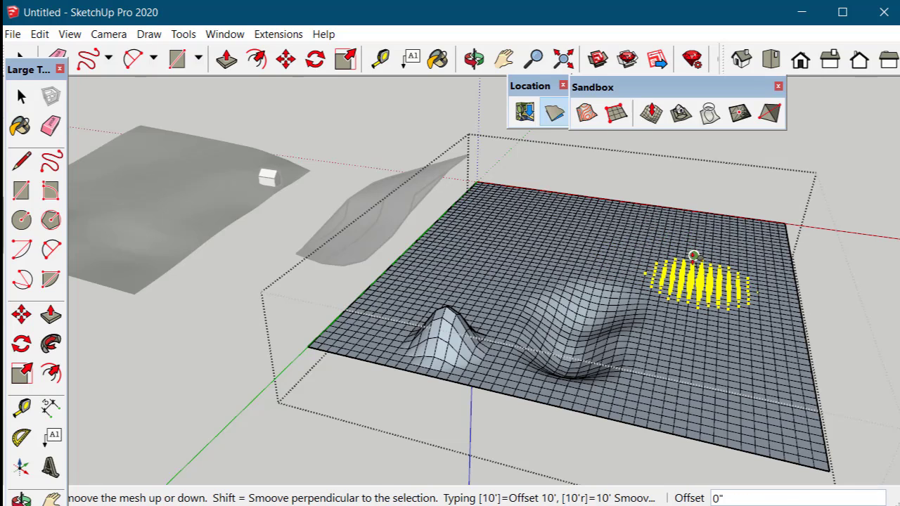
left_click(692, 211)
left_click(616, 234)
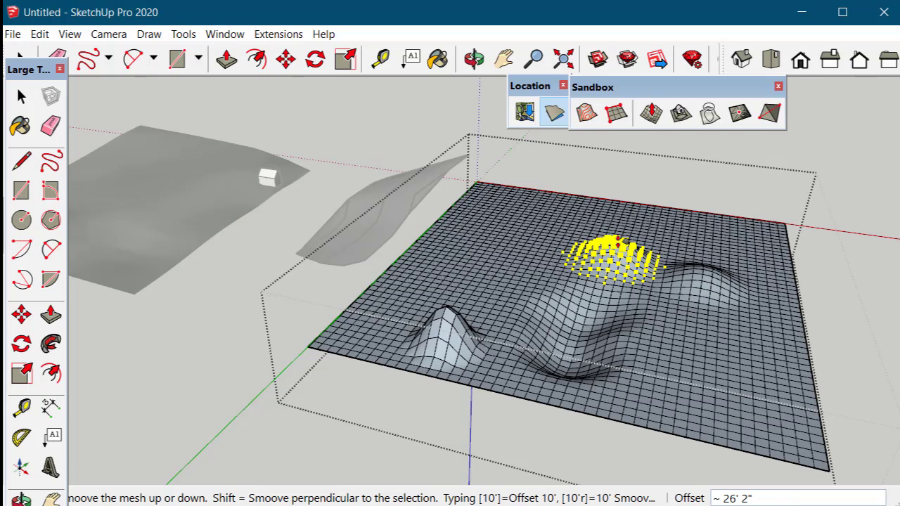
left_click(618, 239)
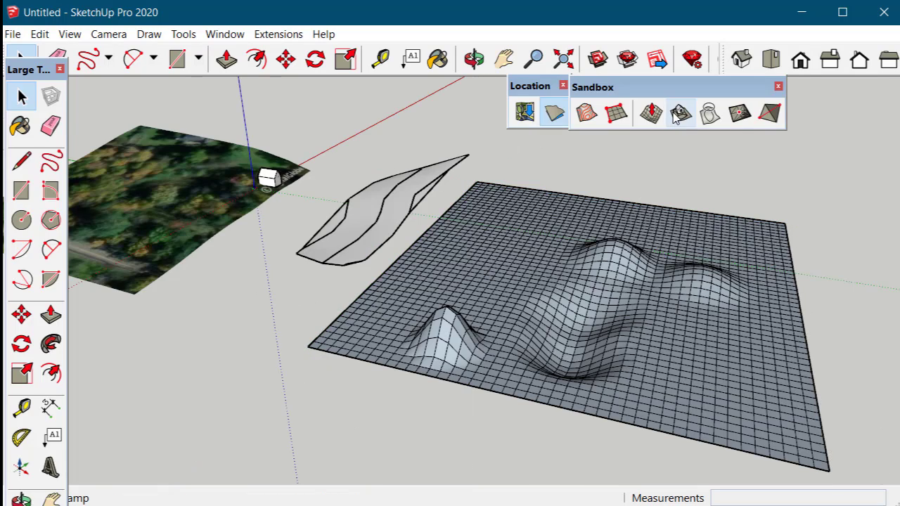
Step: Leave the grid group and copy the small house from the imported terrain to above the flat part of the grid
left_click(681, 112)
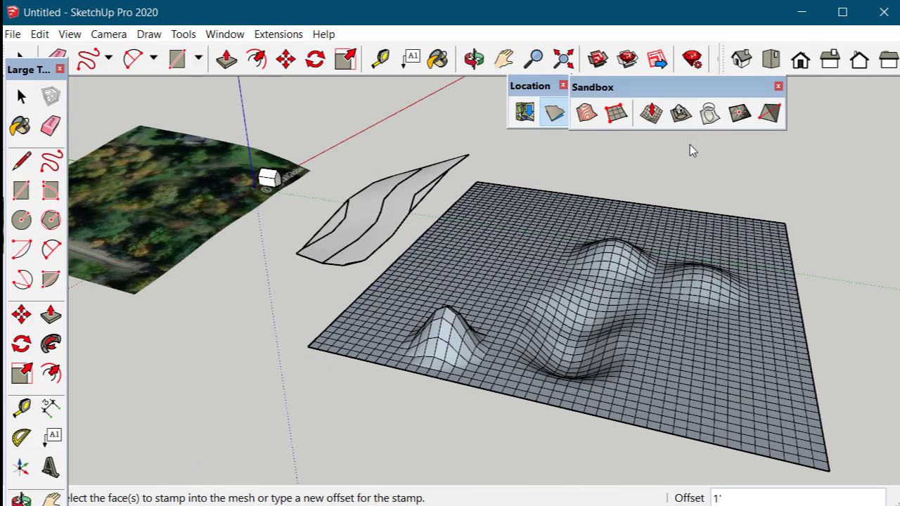
key("m")
key("ctrl")
left_click(267, 178)
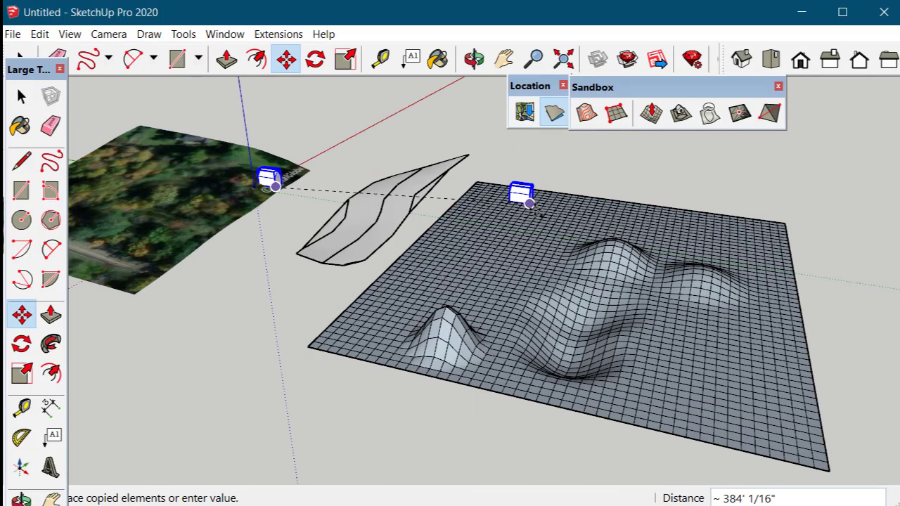
left_click(543, 225)
scroll(544, 225, "up", 5)
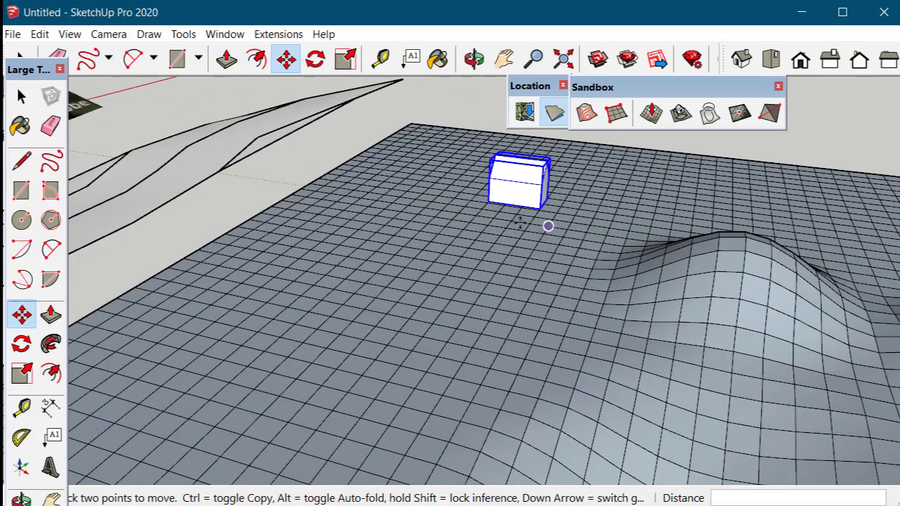
Step: Stamp the copied house's footprint into the flat part of the grid with a 1' offset
left_click(33, 105)
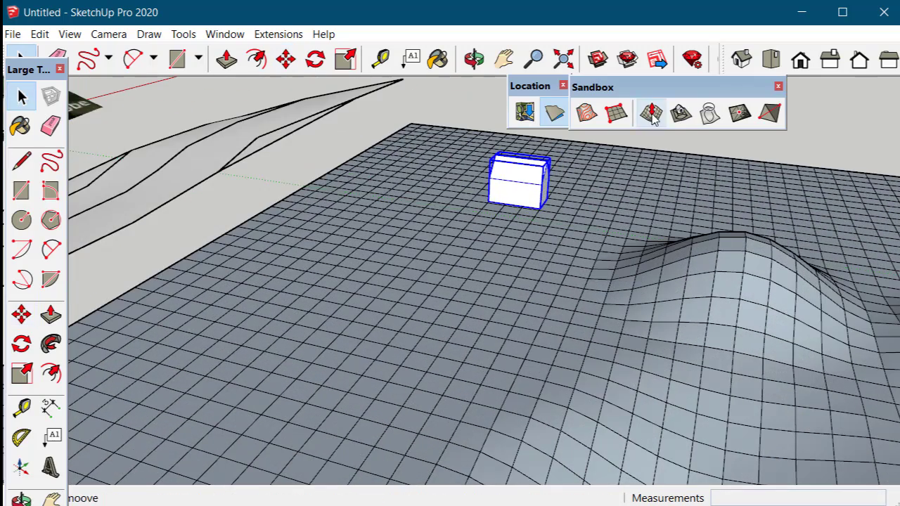
left_click(651, 112)
left_click(541, 237)
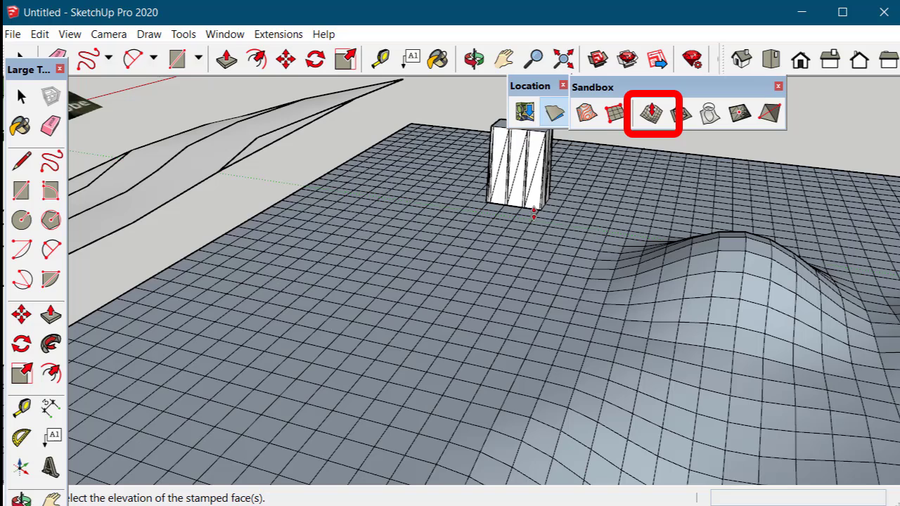
scroll(539, 338, "up", 2)
left_click(548, 348)
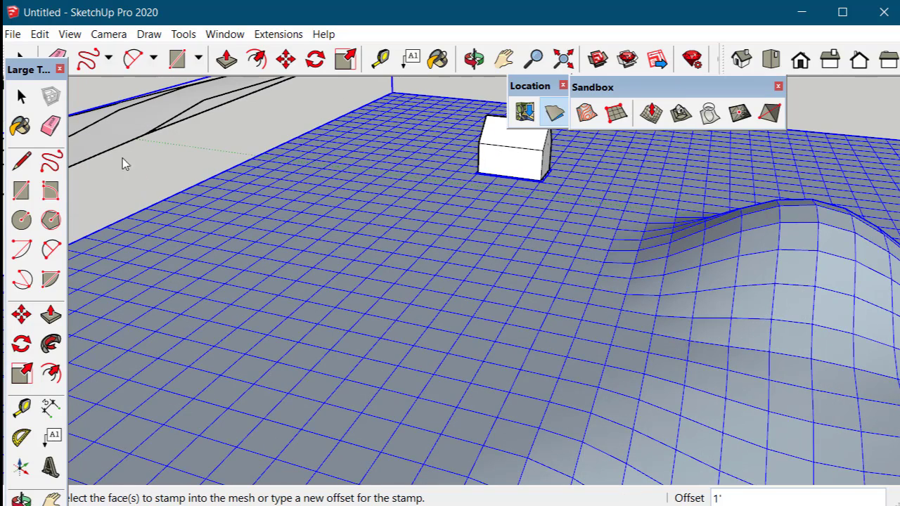
Step: Move the house over the edge of the hollow and stamp its footprint into the sloping mesh with a 1' offset
left_click(21, 98)
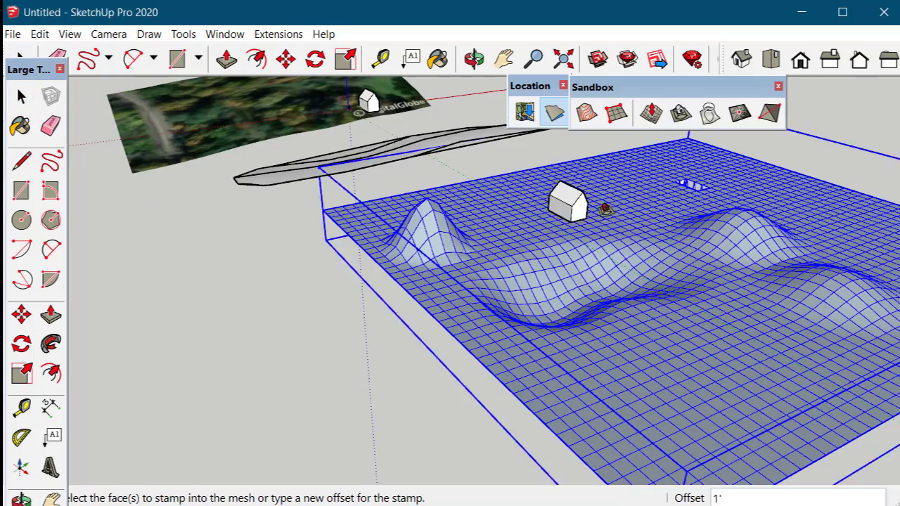
left_click(576, 210)
left_click(572, 261)
scroll(572, 263, "up", 3)
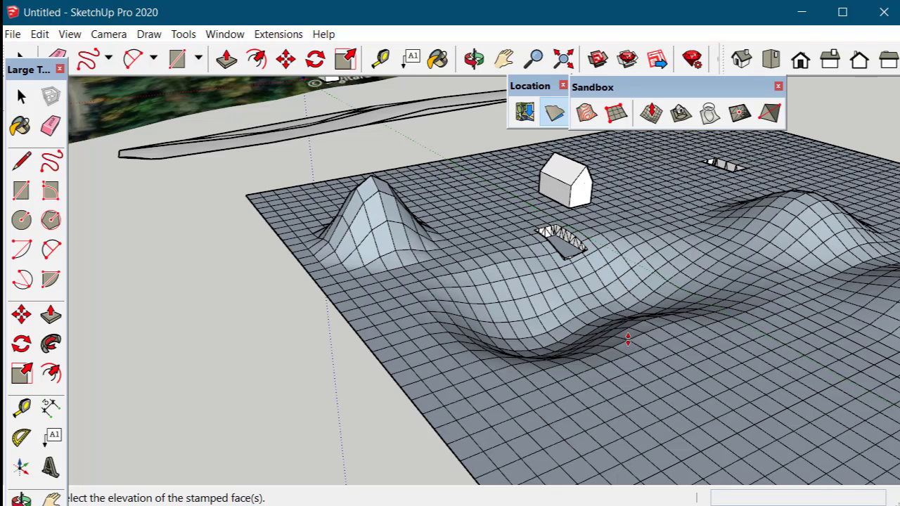
left_click(628, 343)
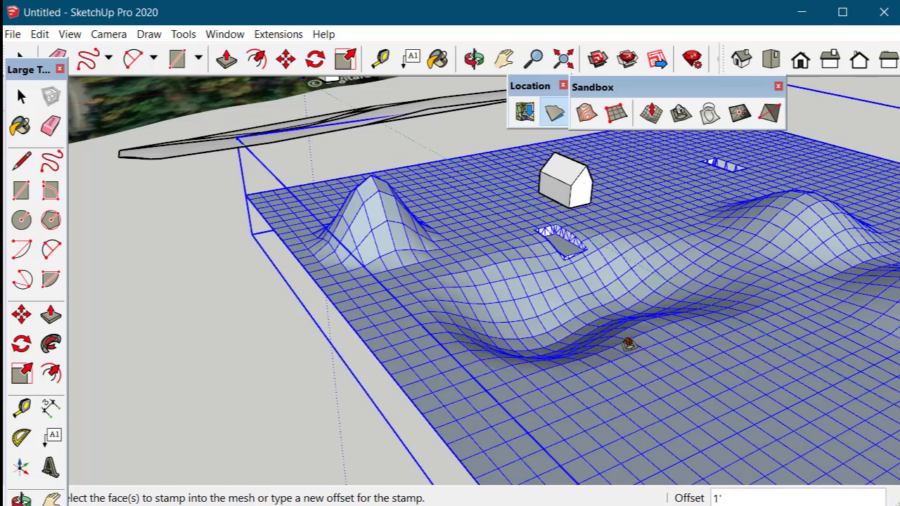
Step: Move the house 31' 7 7/8" down onto its stamped pad and clear the selection
scroll(621, 271, "up", 4)
left_click(20, 93)
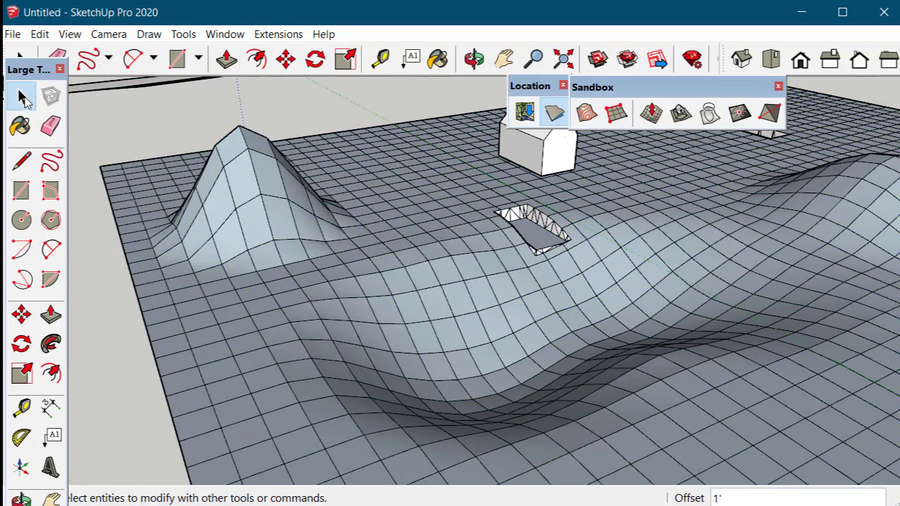
left_click(24, 99)
left_click(556, 171)
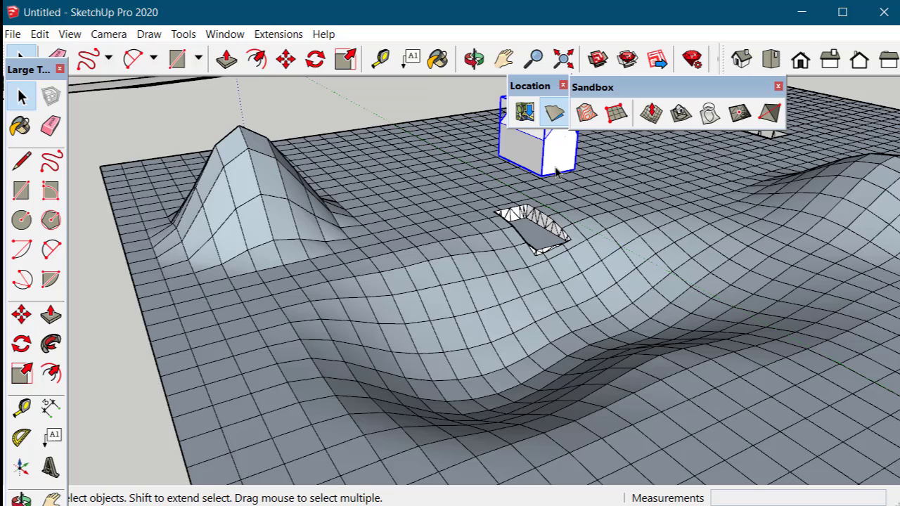
left_click(21, 314)
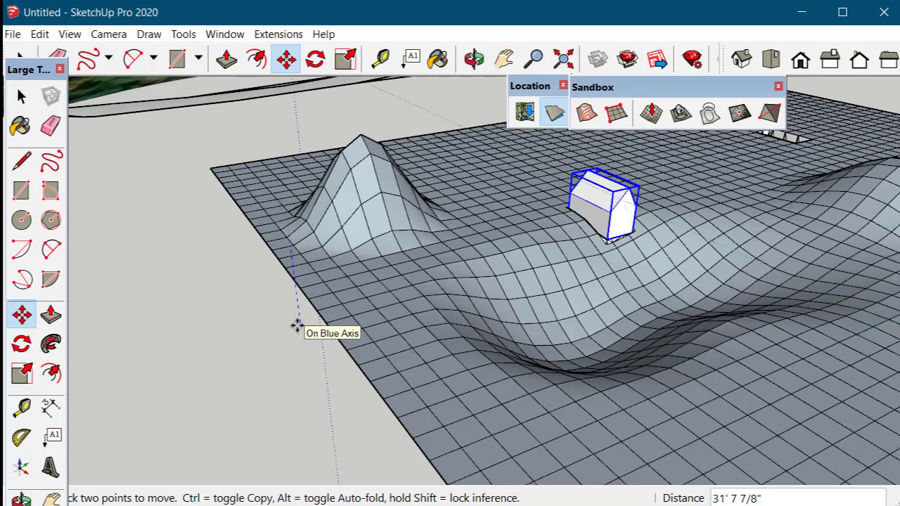
left_click(21, 96)
left_click(535, 365)
Step: Examine the imported aerial-photo terrain, opening its group and closing it again
scroll(534, 366, "down", 5)
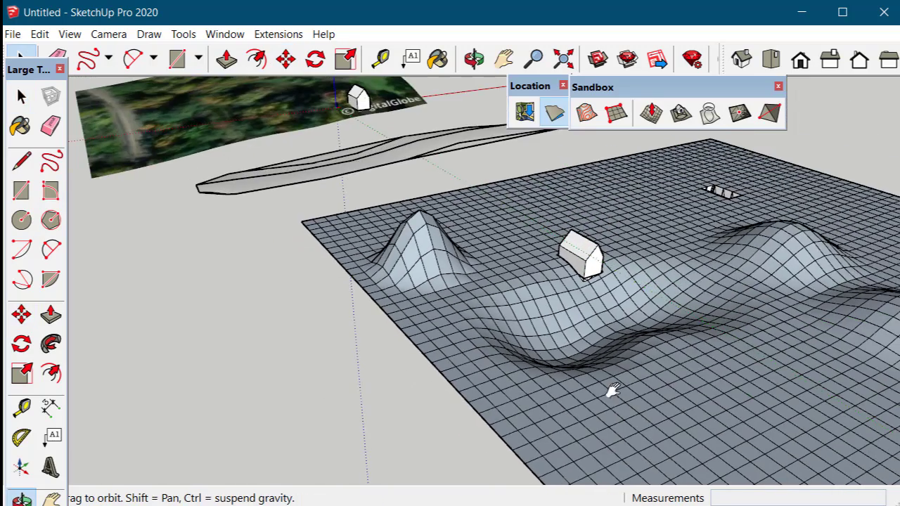
scroll(611, 392, "up", 2)
left_click(311, 161)
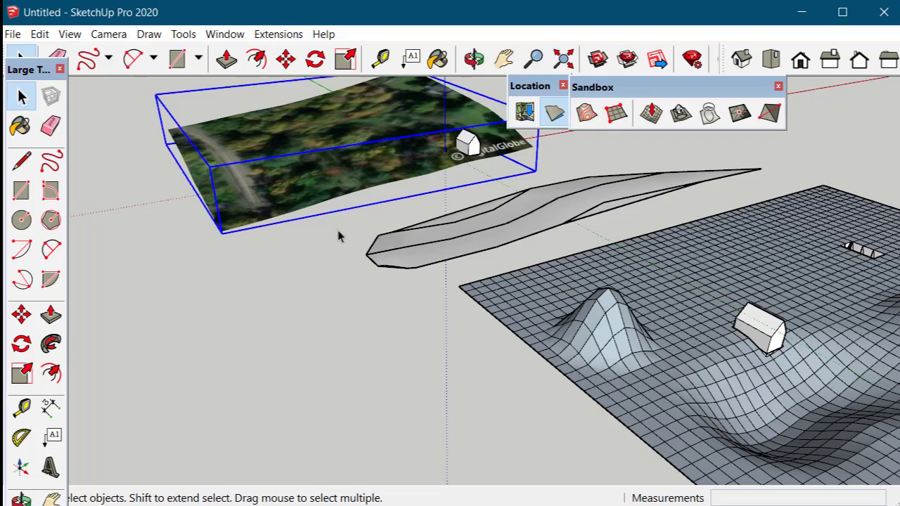
middle_click_drag(340, 235, 658, 369)
left_click(657, 285)
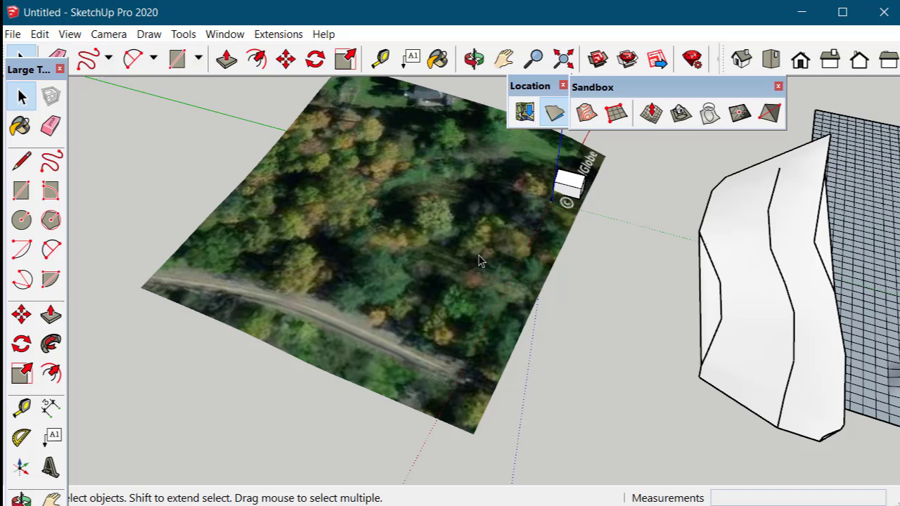
left_click(478, 256)
double_click(479, 258)
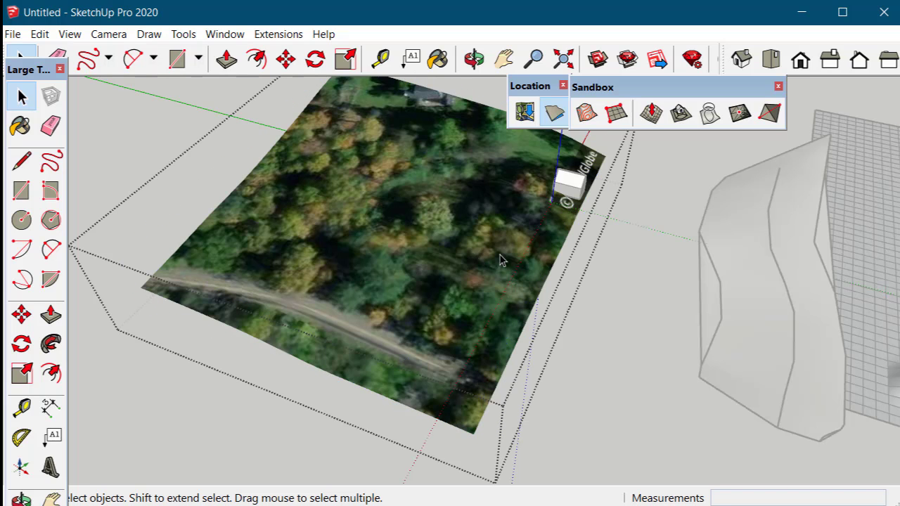
left_click(500, 260)
left_click(671, 246)
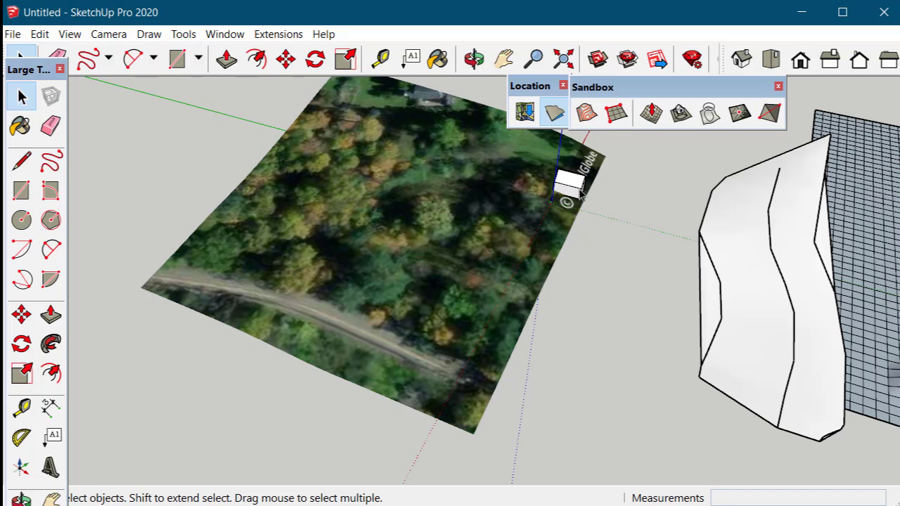
Step: Move the house from the imported terrain's corner to above the wooded middle of that terrain
middle_click_drag(255, 201, 647, 303)
scroll(464, 327, "up", 1)
key("m")
scroll(468, 325, "up", 5)
Step: Stamp the house's footprint into the imported aerial-photo terrain below it, using a 1' offset
left_click(21, 96)
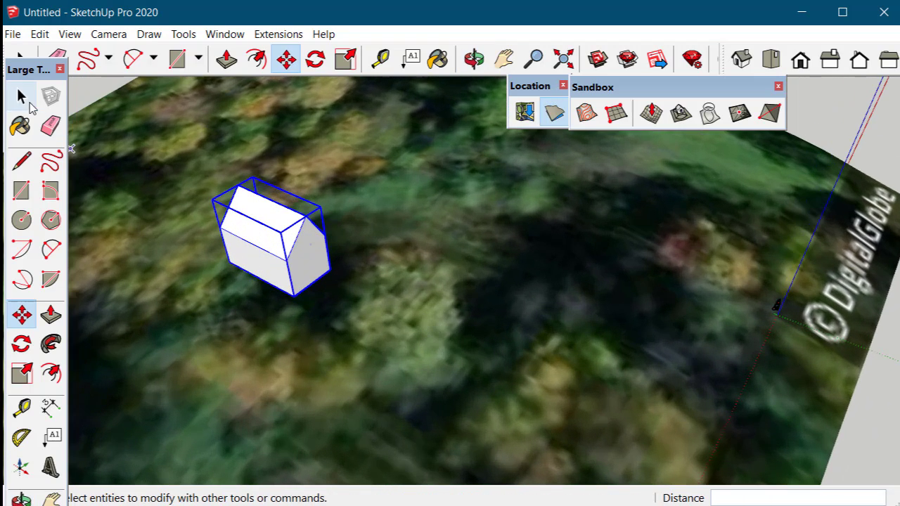
left_click(681, 112)
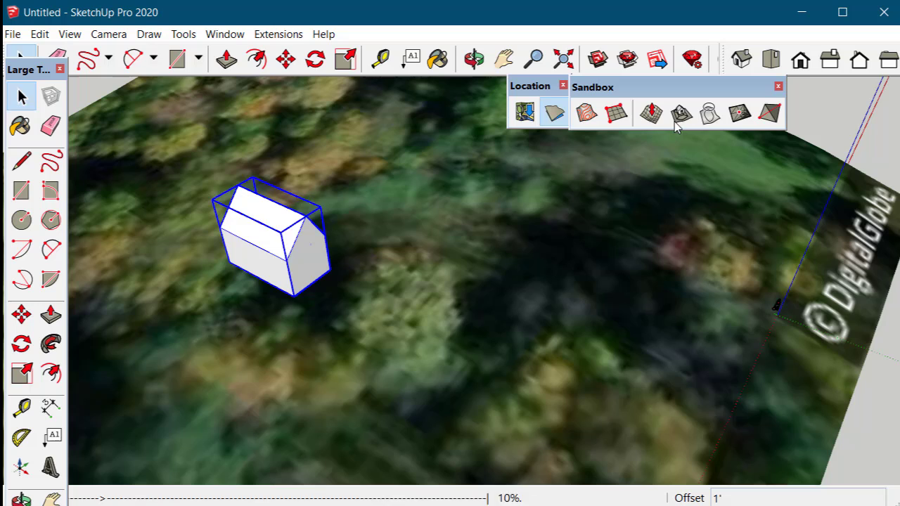
left_click(478, 338)
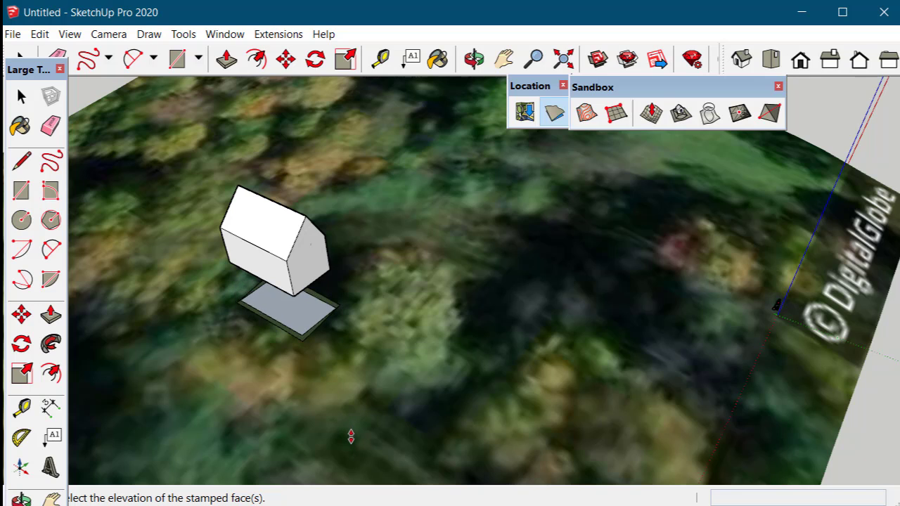
left_click(352, 439)
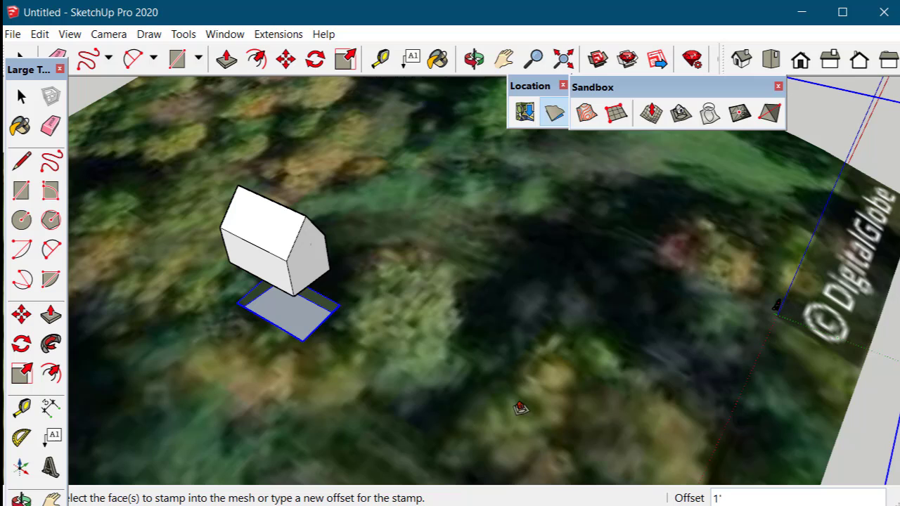
left_click(21, 97)
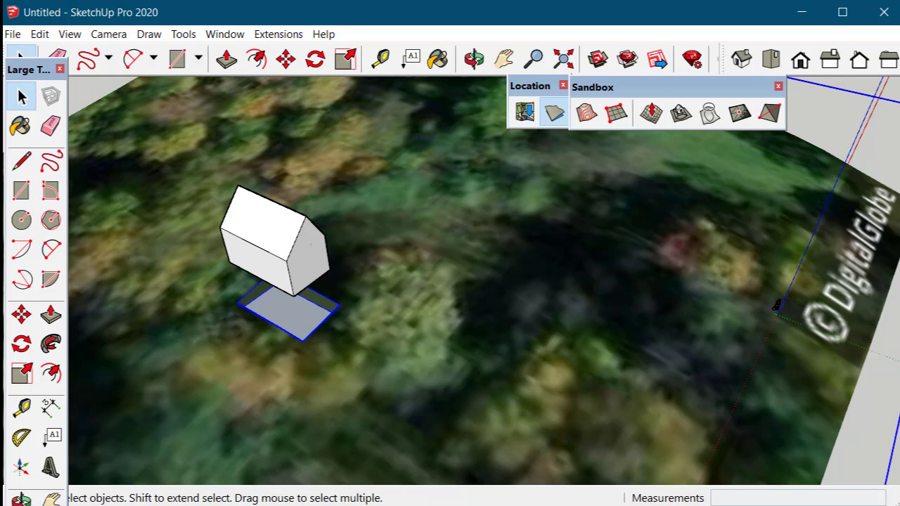
Step: Open the house group and offset its bottom face outward by about 20' 7" to form a surrounding base
left_click(274, 246)
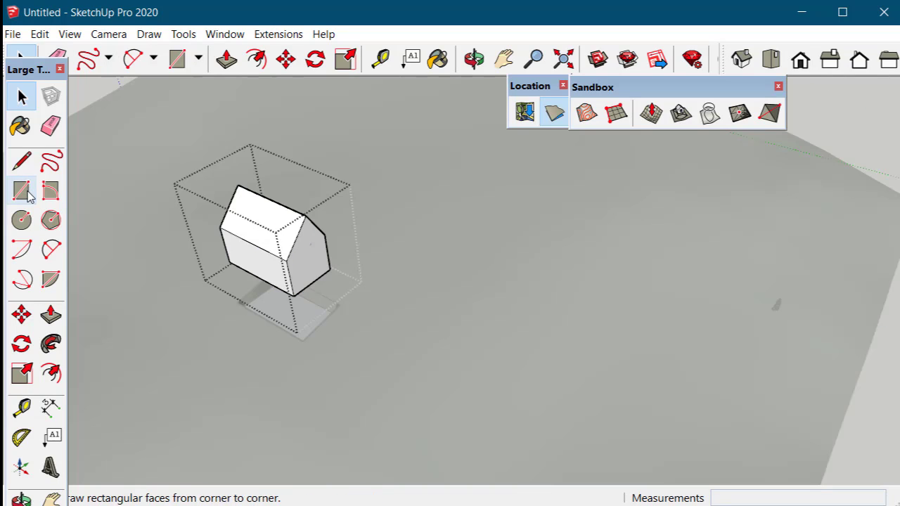
left_click(52, 374)
scroll(295, 309, "up", 3)
middle_click_drag(305, 305, 517, 83)
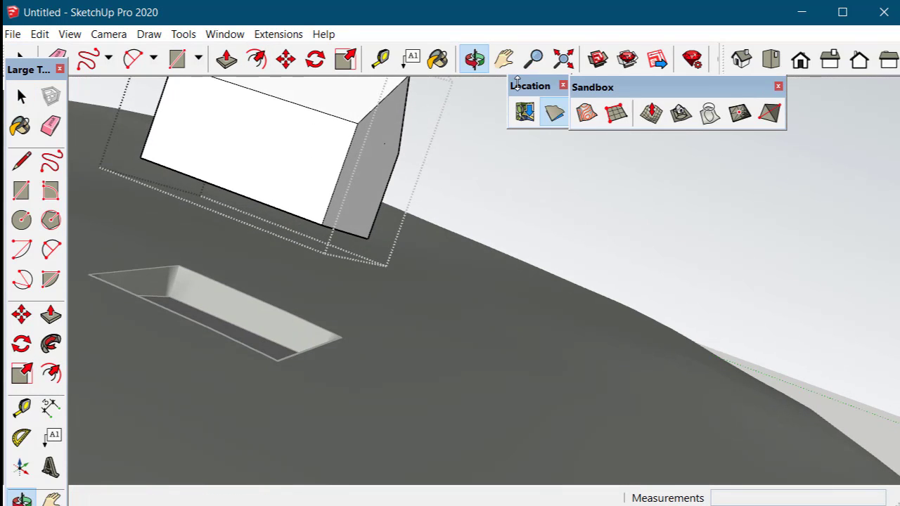
middle_click_drag(384, 250, 317, 351)
left_click(443, 146)
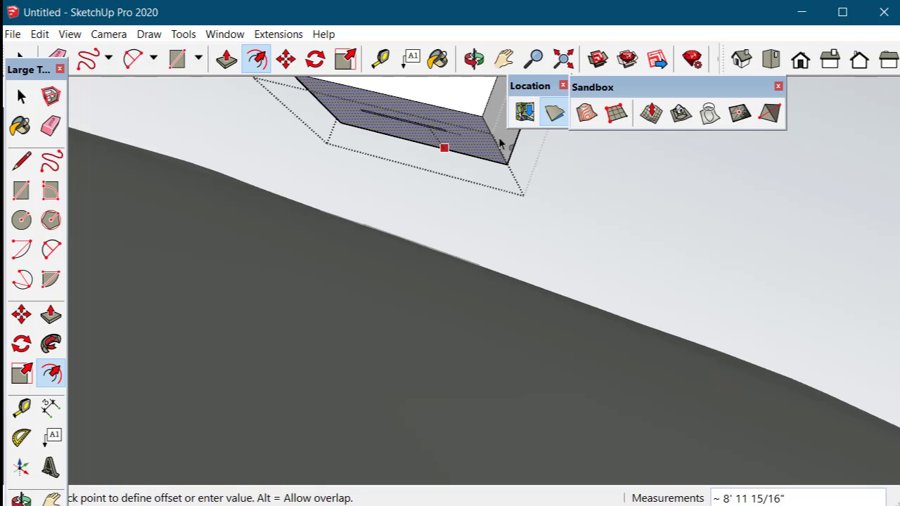
left_click(467, 196)
scroll(422, 155, "up", 5)
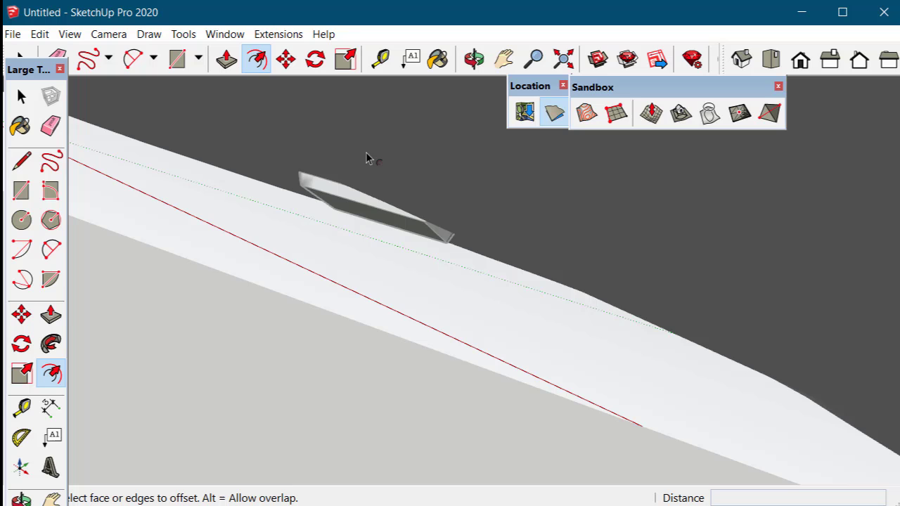
scroll(366, 158, "up", 5)
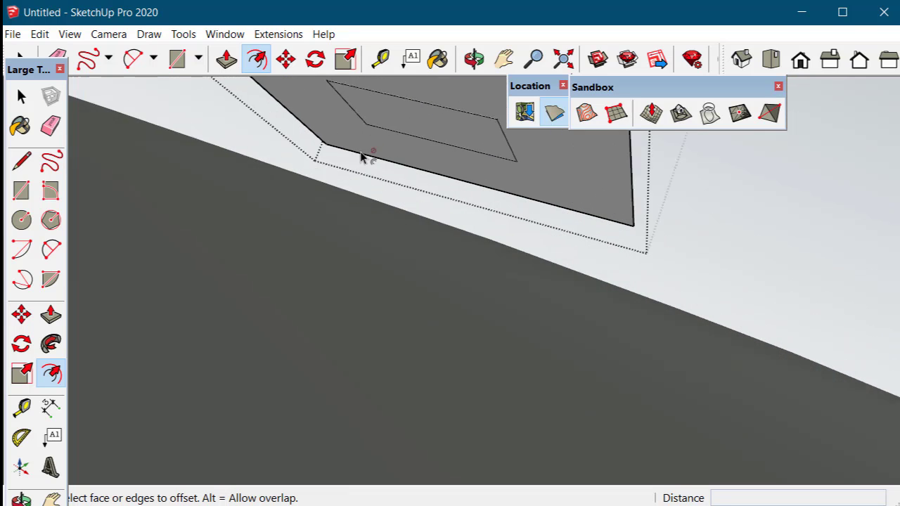
scroll(362, 156, "up", 2)
middle_click_drag(362, 156, 337, 334)
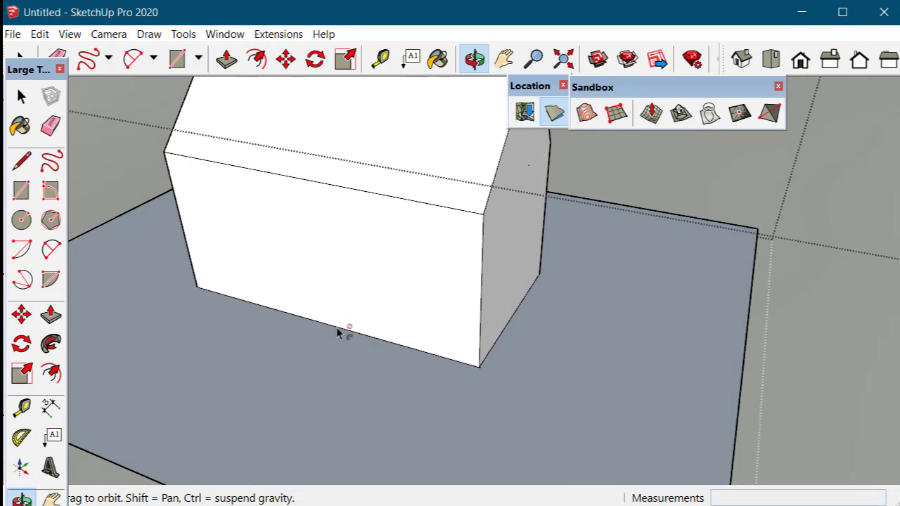
key("f")
scroll(340, 331, "down", 6)
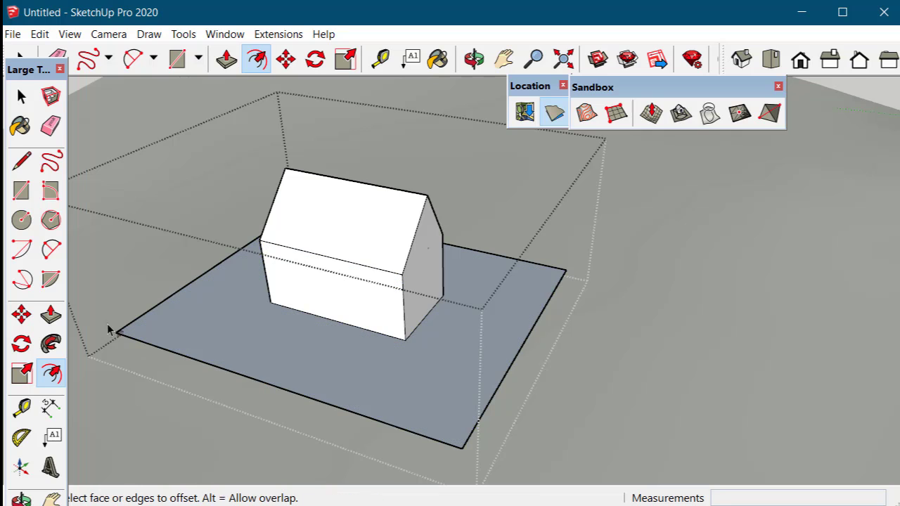
Step: Push/Pull the base face around the house into a thin slab and close the group
left_click(50, 315)
left_click(236, 342)
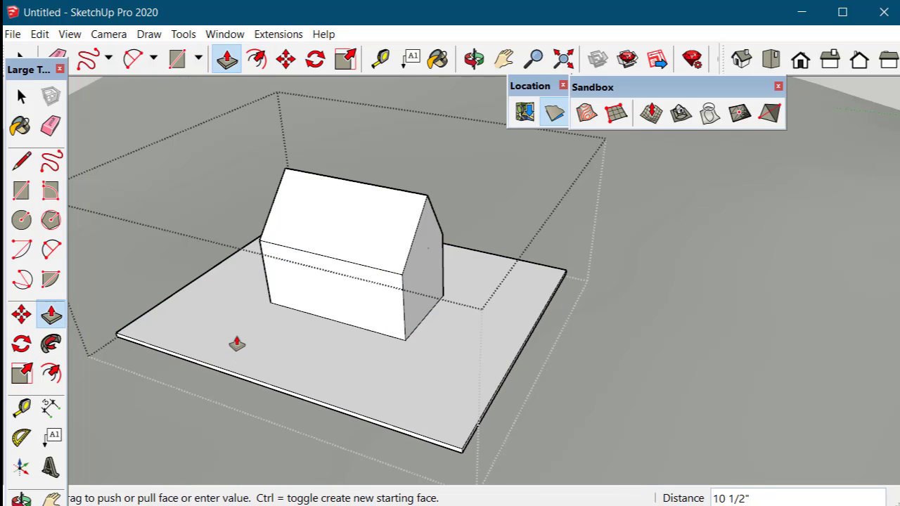
left_click(236, 345)
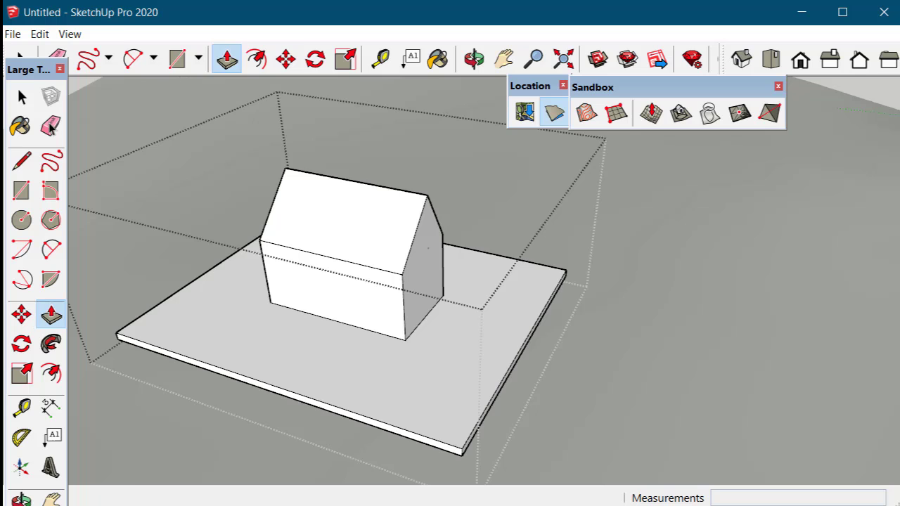
key("space")
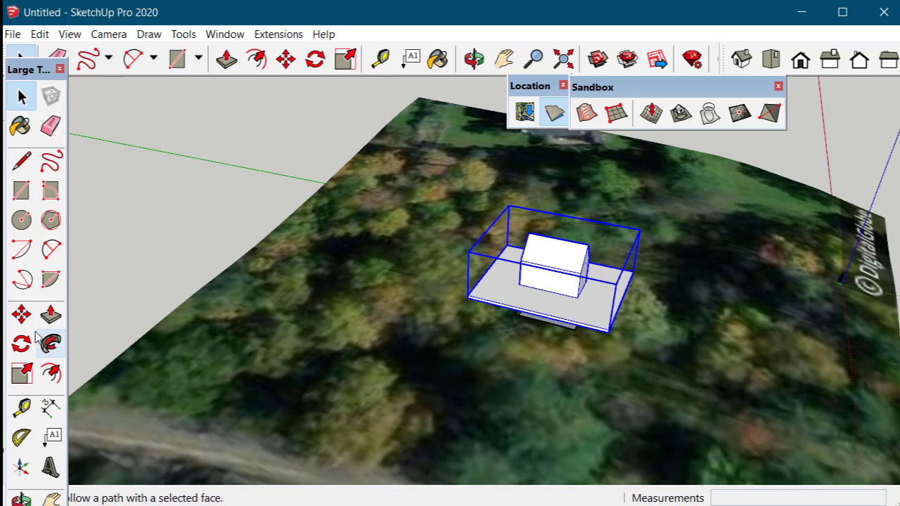
Step: Move the house with its slab beside the first stamped pad, nearer the origin, and stamp it into the terrain with a 1' offset
left_click(21, 314)
left_click(626, 333)
left_click(773, 329)
left_click(680, 112)
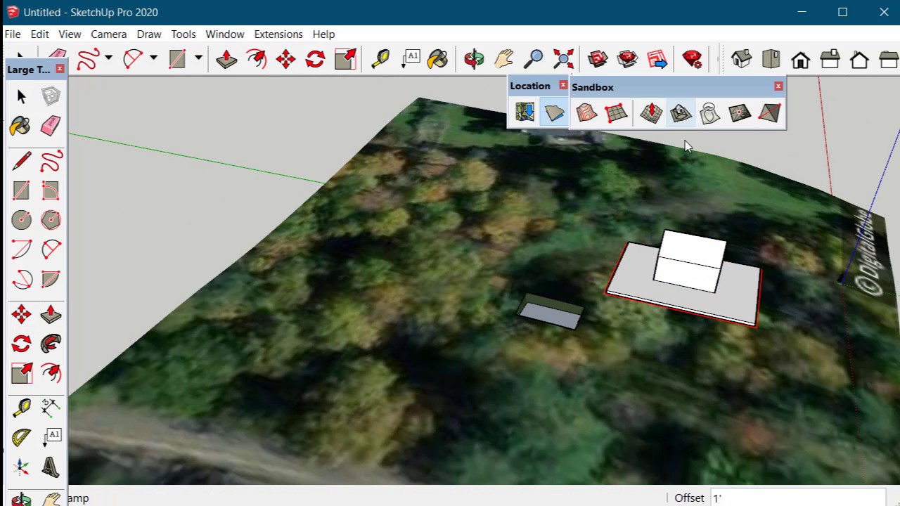
left_click(696, 190)
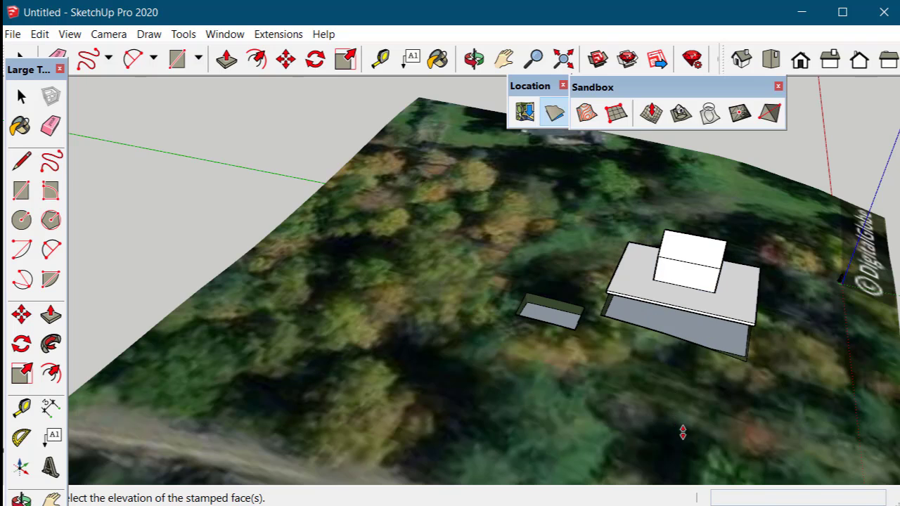
left_click(684, 443)
middle_click_drag(685, 446, 641, 420)
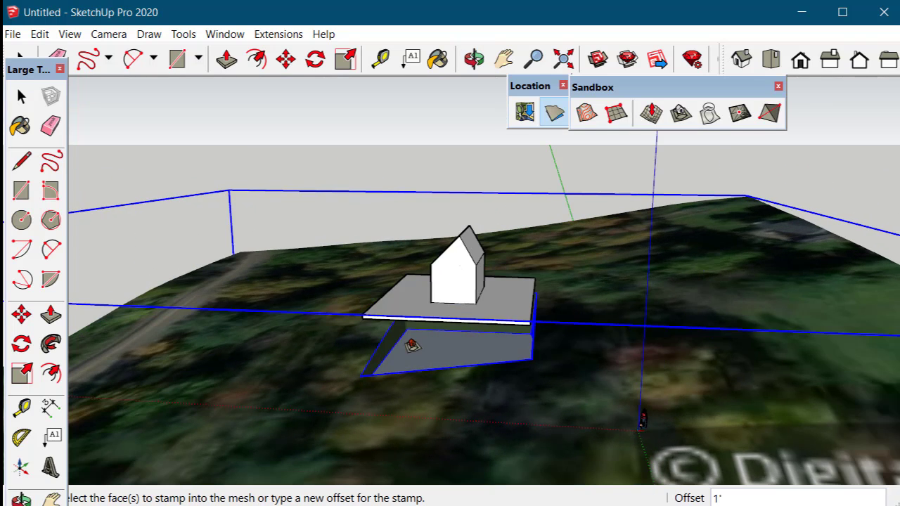
Step: Move the house and its slab about 15' down along the blue axis onto the stamped pad
key("space")
left_click(448, 271)
left_click(21, 314)
left_click(863, 120)
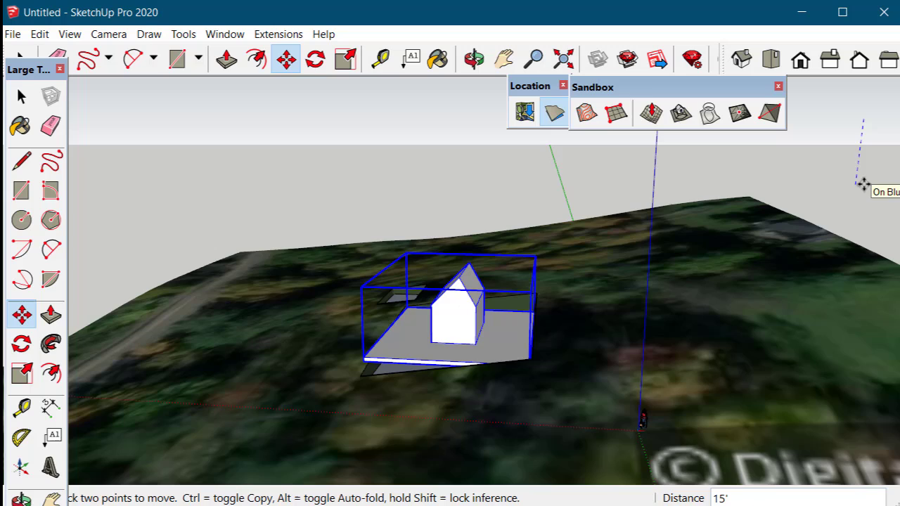
middle_click_drag(864, 184, 567, 379)
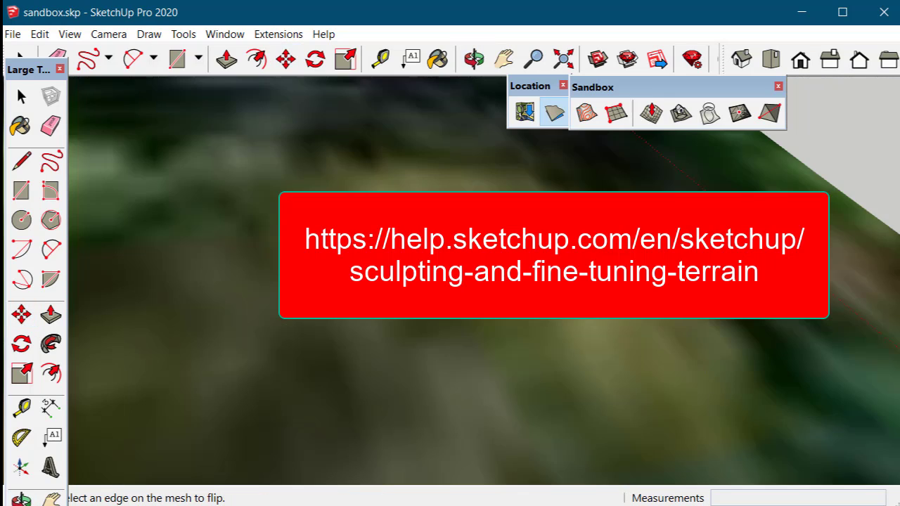
Step: Show the terrain's hidden geometry and flip neighbouring triangle edges in the mesh with Flip Edge
left_click(70, 34)
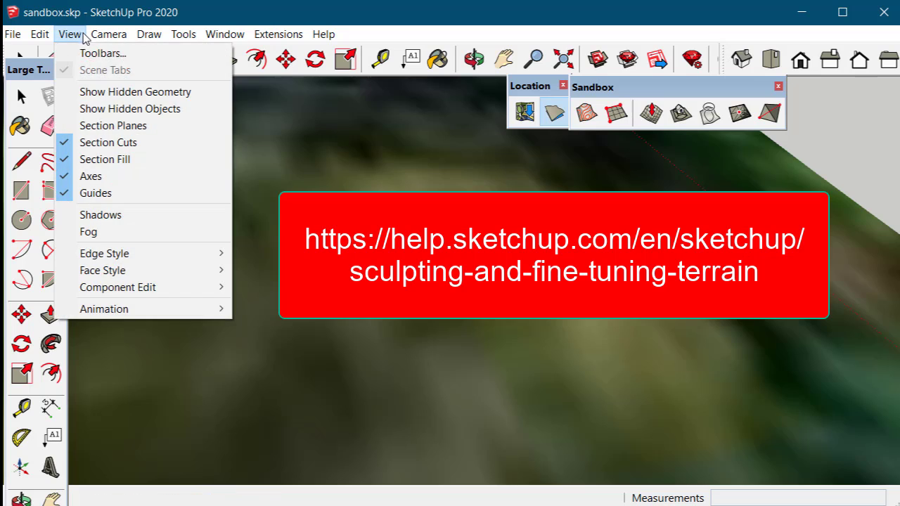
left_click(93, 92)
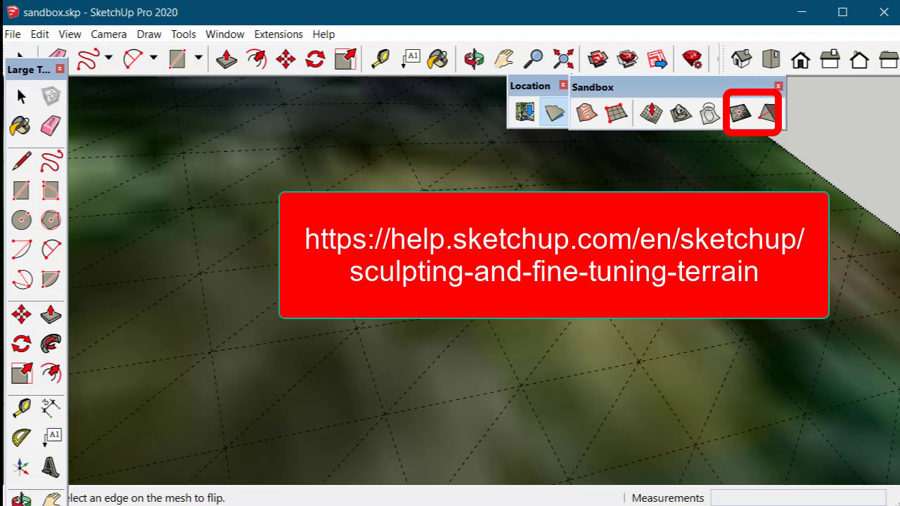
left_click(555, 332)
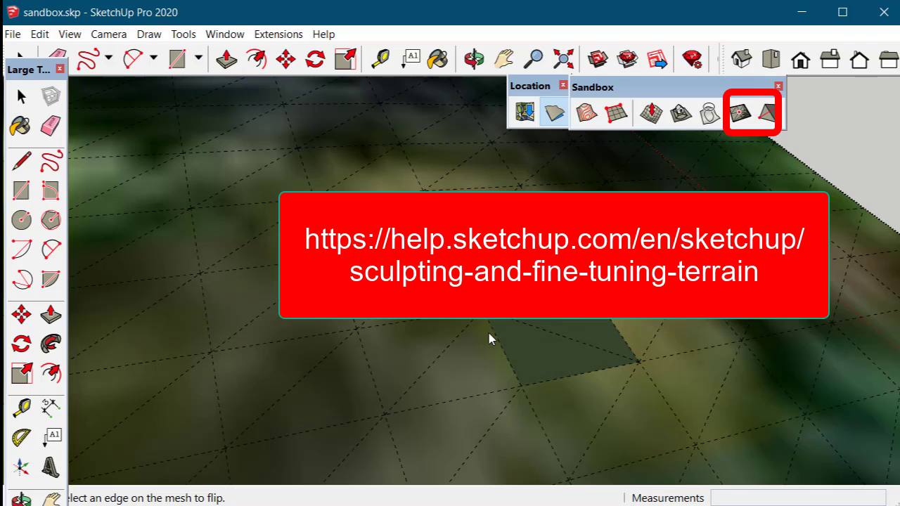
left_click(454, 332)
left_click(405, 296)
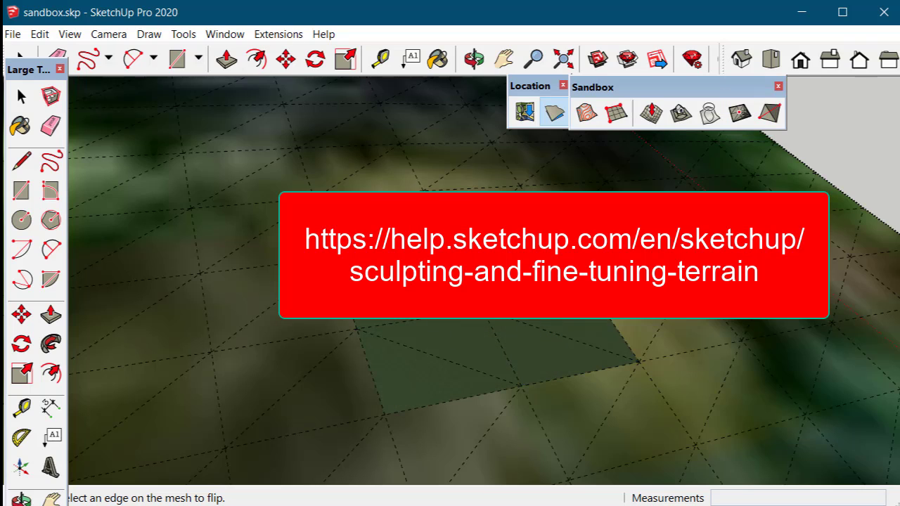
left_click(21, 96)
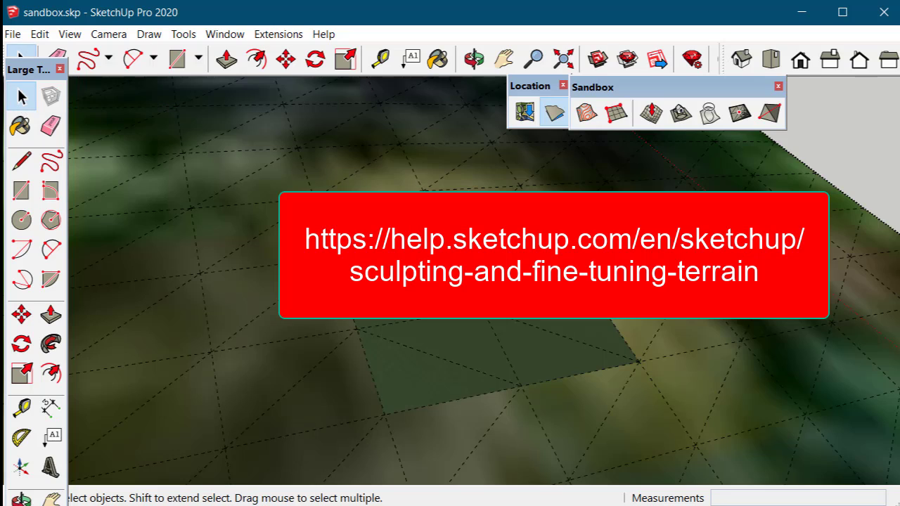